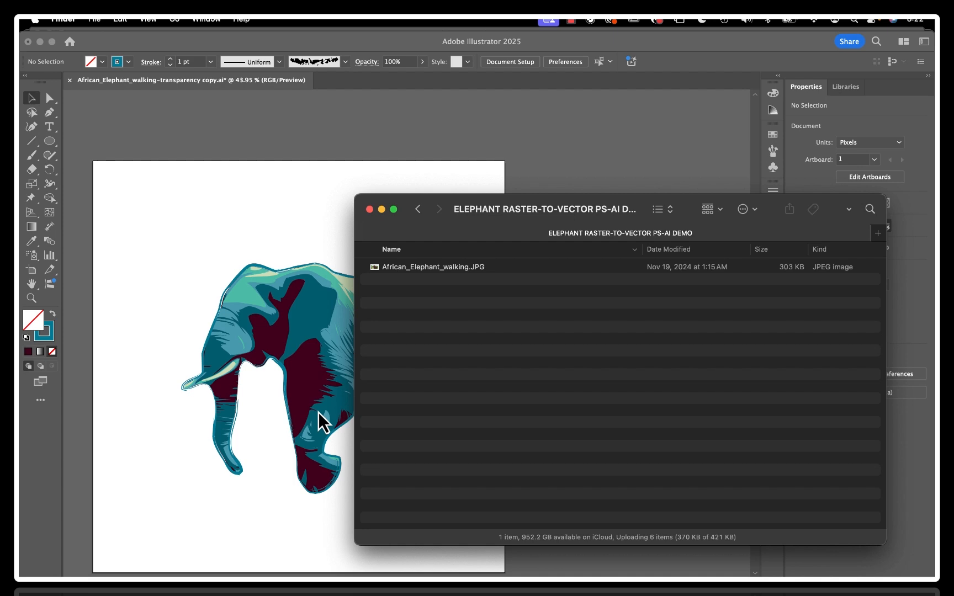
Preview the source photo African_Elephant_walking.JPG, close the preview and return to the elephant artwork in Illustrator
{"action": "left_click", "coordinate": [382, 268]}
{"action": "key", "text": "space"}
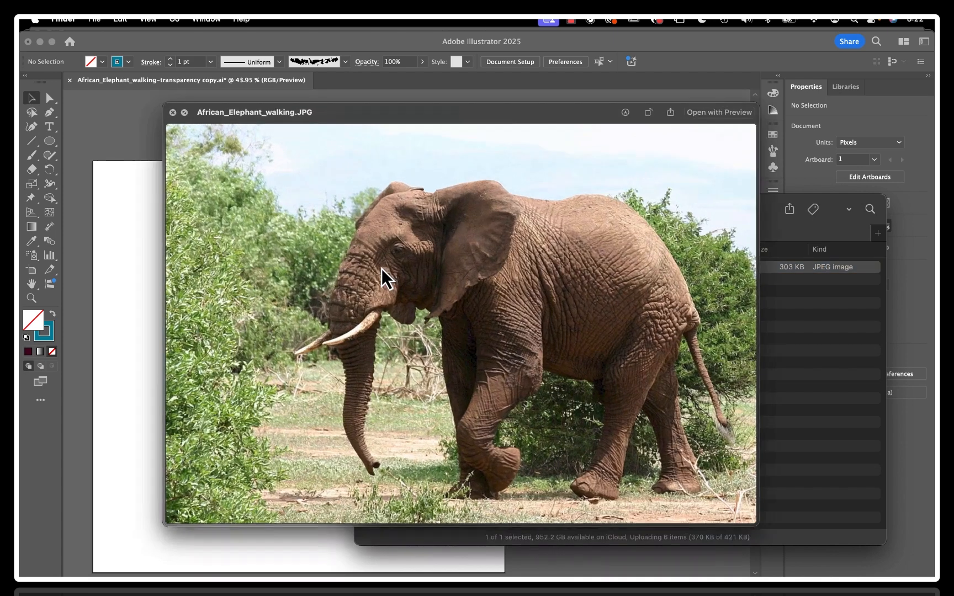
{"action": "key", "text": "space"}
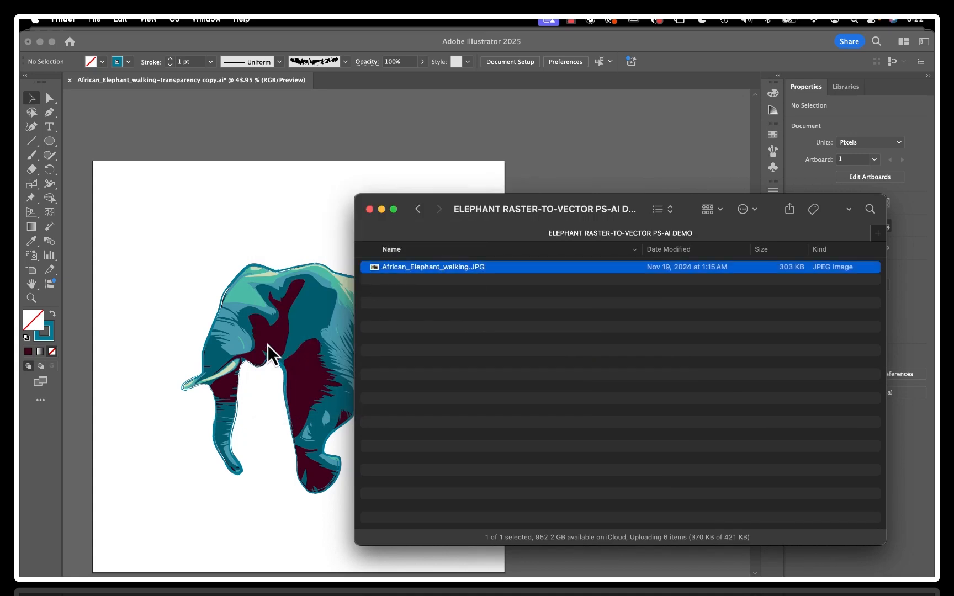
{"action": "left_click", "coordinate": [254, 172]}
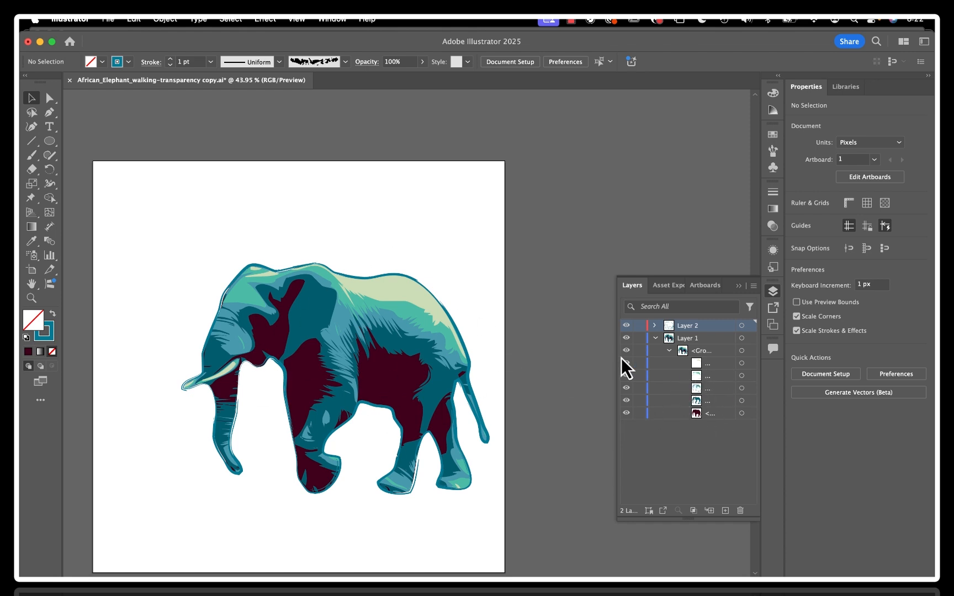
Hide the elephant's stacked color shapes in Layer 1 from lightest to darkest, along with the Layer 2 outlines
{"action": "left_click", "coordinate": [627, 376]}
{"action": "left_click", "coordinate": [628, 388]}
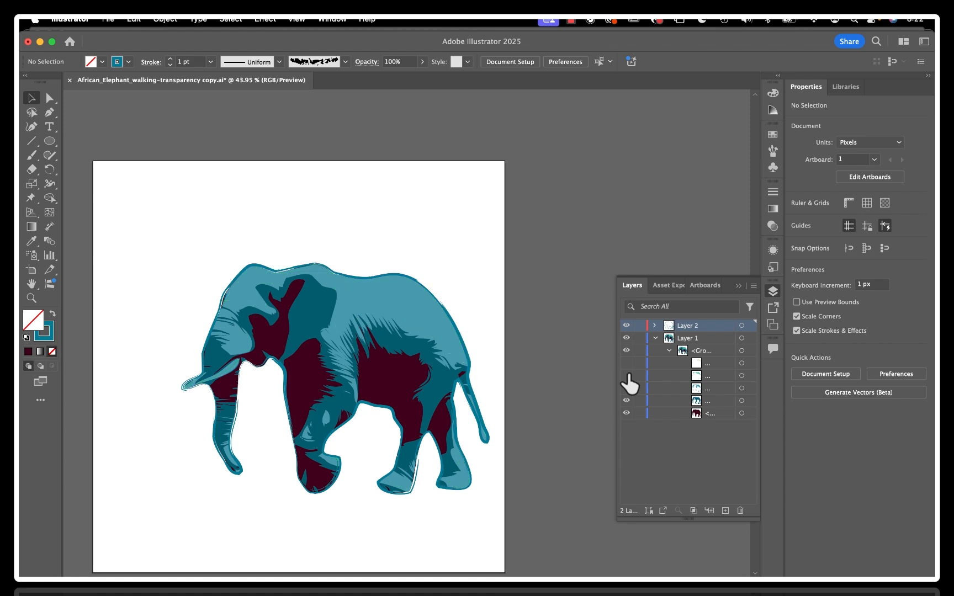
{"action": "left_click", "coordinate": [626, 400]}
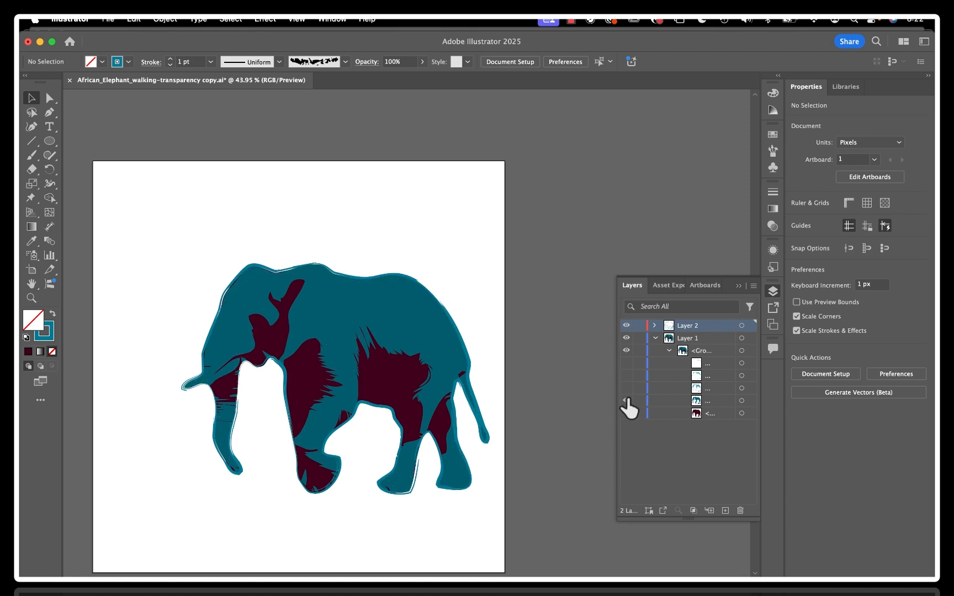
{"action": "left_click", "coordinate": [627, 400]}
{"action": "left_click", "coordinate": [626, 413]}
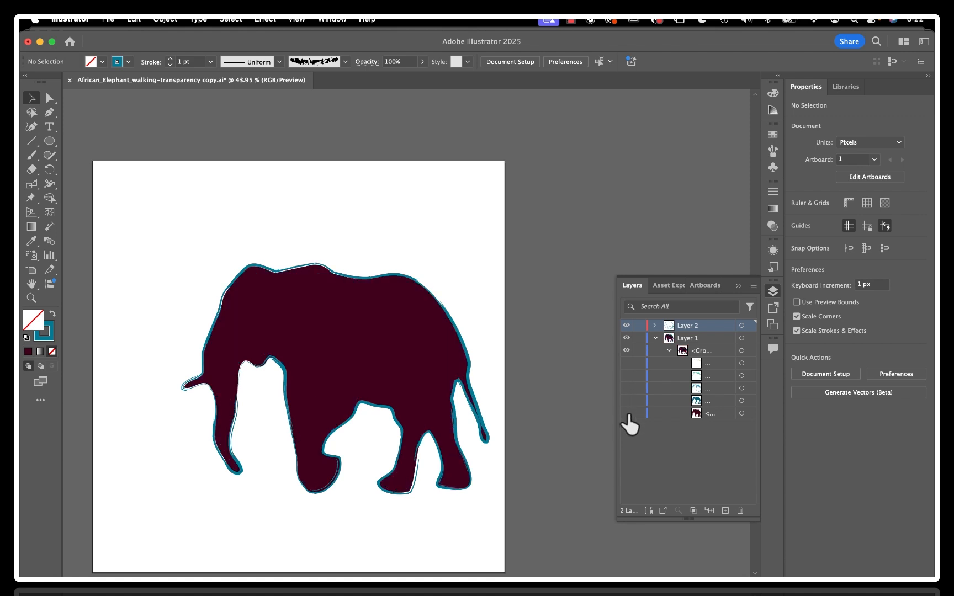
{"action": "left_click", "coordinate": [626, 326]}
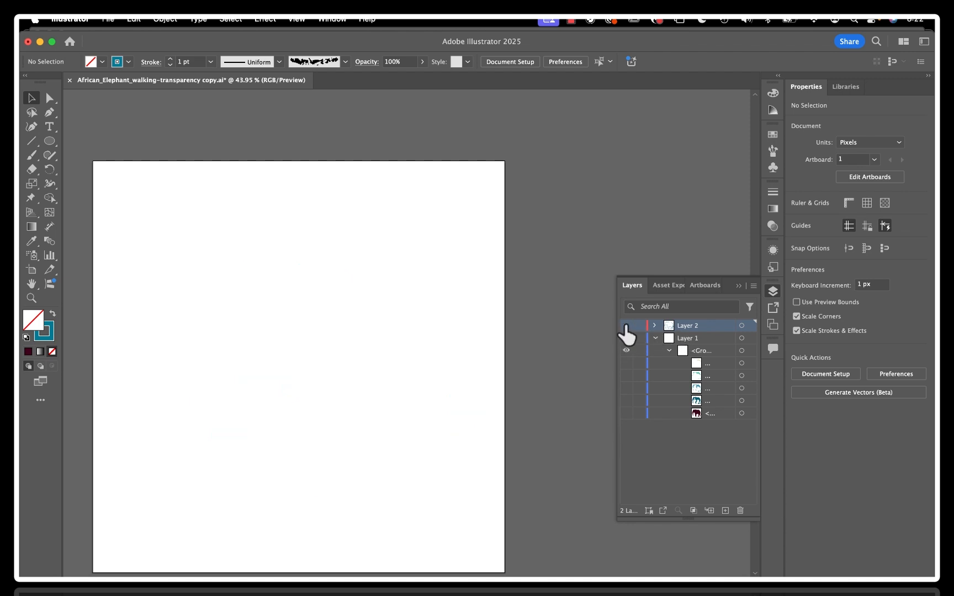
Show the Layer 1 color shapes again from darkest to lightest, then restore the Layer 2 outlines
{"action": "left_click", "coordinate": [626, 413]}
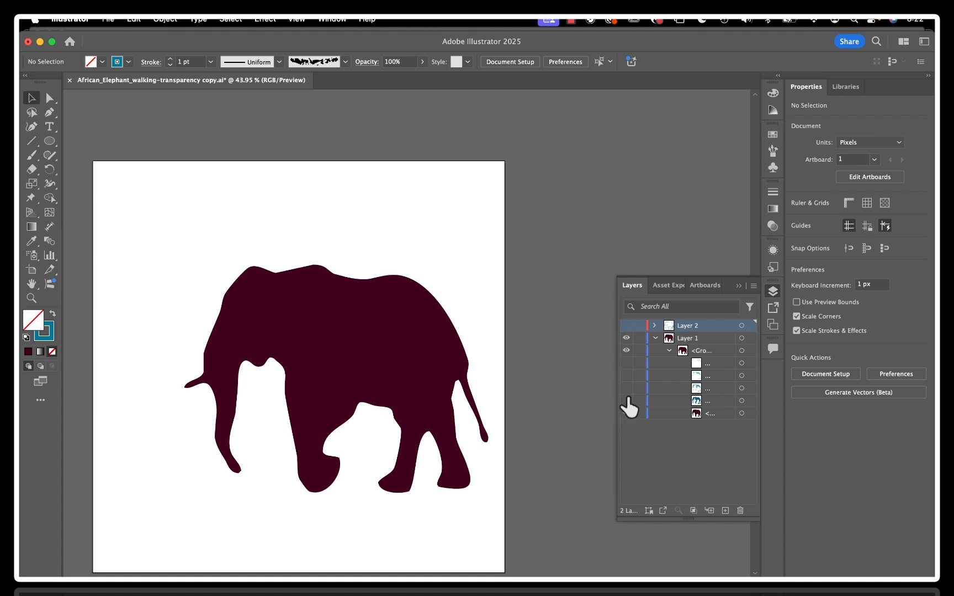
{"action": "left_click", "coordinate": [626, 400]}
{"action": "left_click", "coordinate": [626, 388]}
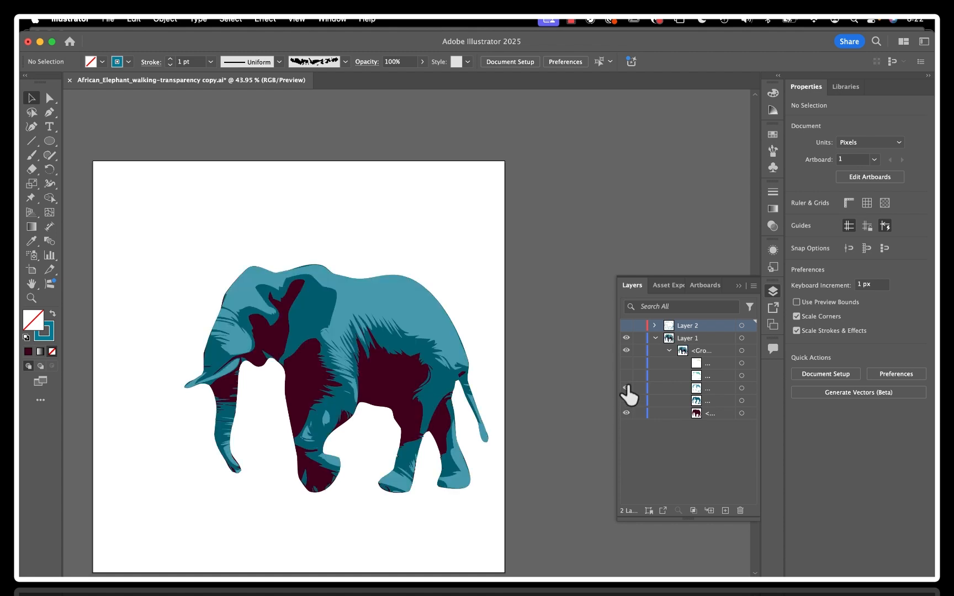
{"action": "left_click", "coordinate": [627, 376]}
{"action": "left_click", "coordinate": [626, 363]}
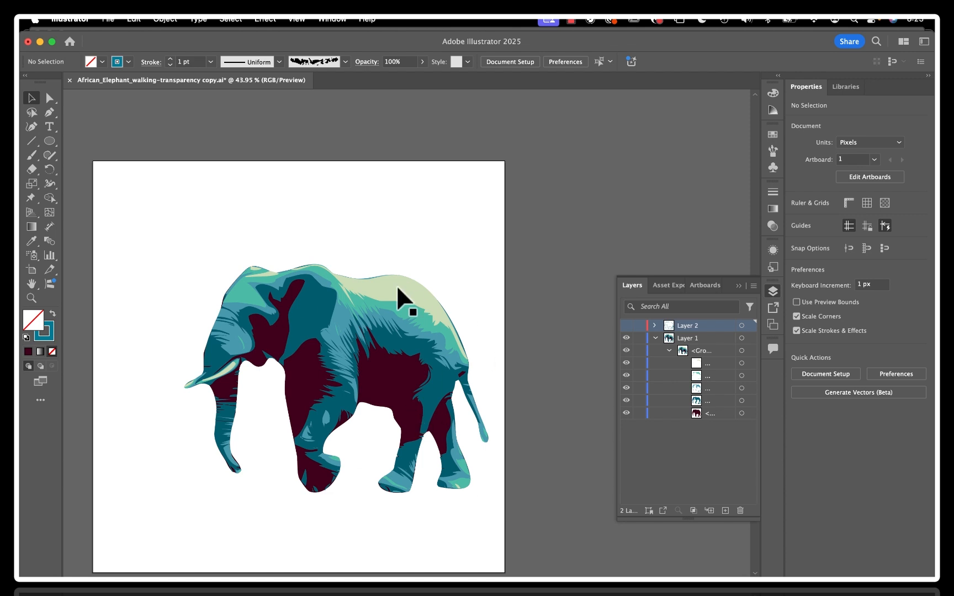
{"action": "left_click", "coordinate": [626, 325]}
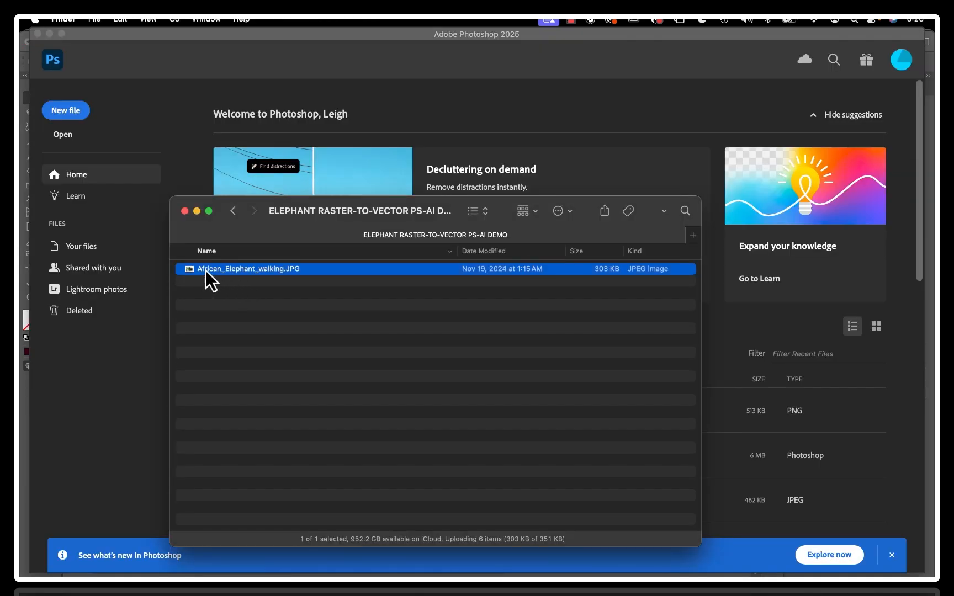
Open African_Elephant_walking.JPG from the Finder folder in Adobe Photoshop 2025
{"action": "right_click", "coordinate": [211, 270]}
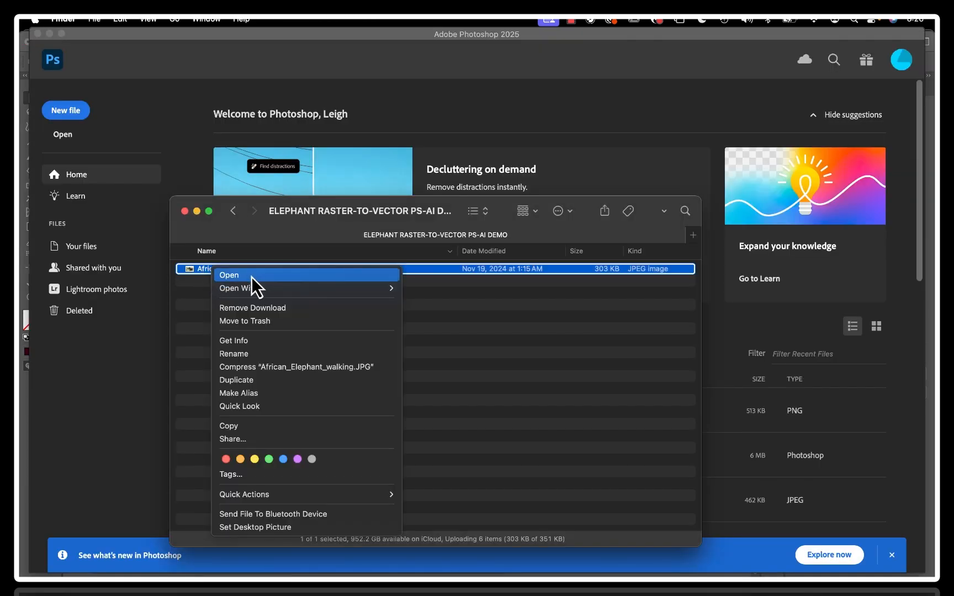
{"action": "mouse_move", "coordinate": [251, 287]}
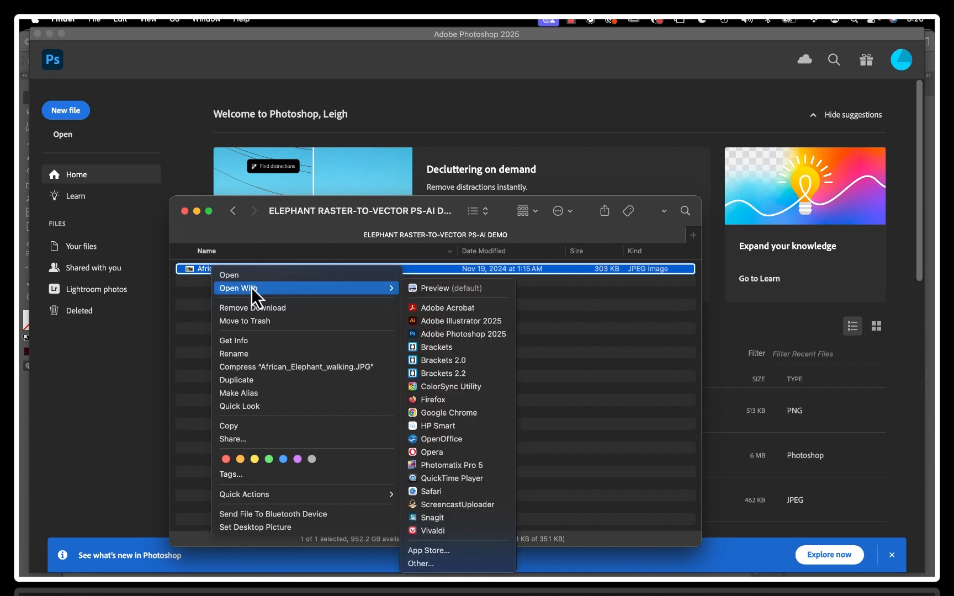
{"action": "left_click", "coordinate": [432, 333]}
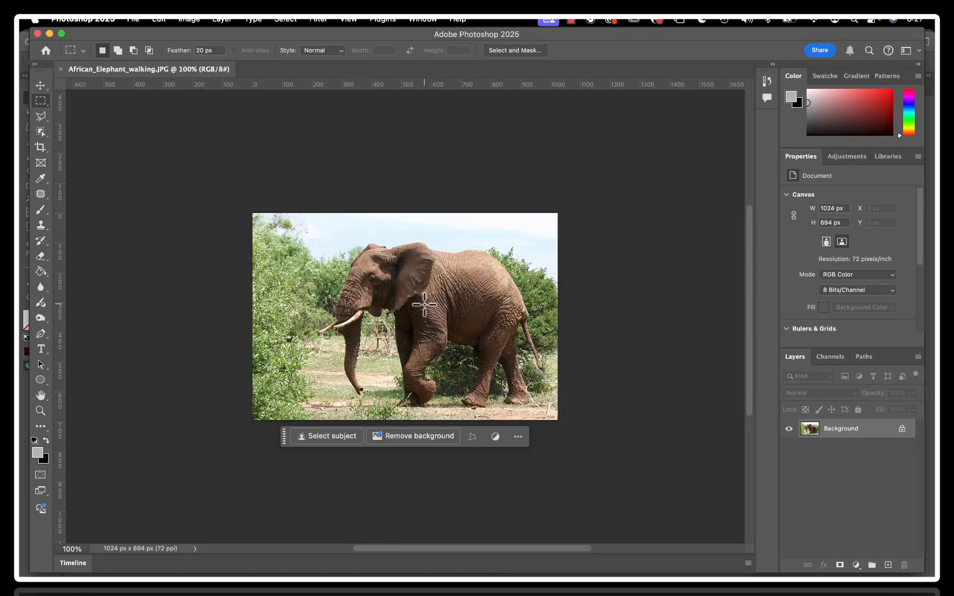
Reset the Essentials workspace to its default panel layout
{"action": "scroll", "coordinate": [427, 301], "scroll_direction": "up", "scroll_amount": 3}
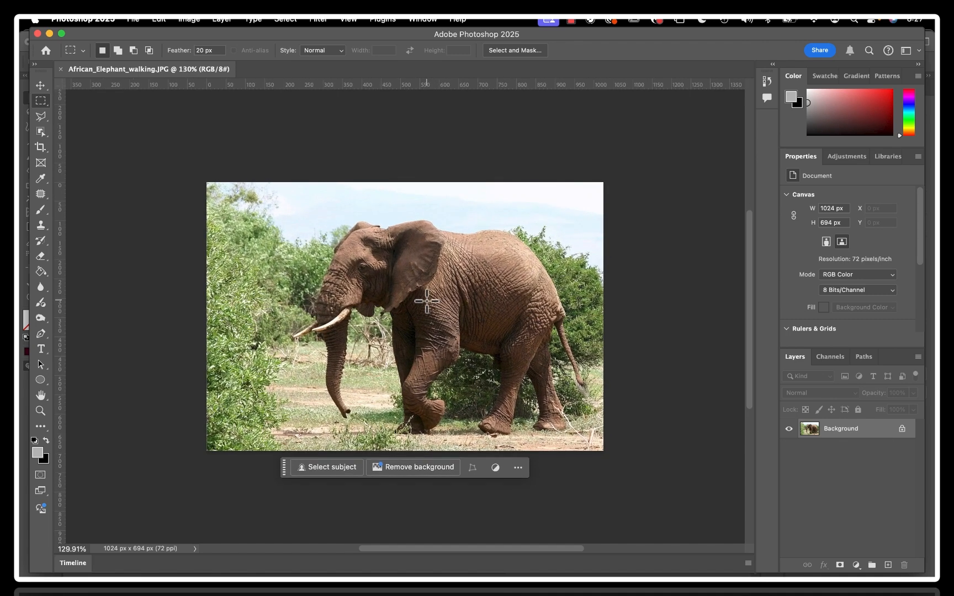
{"action": "scroll", "coordinate": [426, 301], "scroll_direction": "down", "scroll_amount": 3}
{"action": "scroll", "coordinate": [427, 301], "scroll_direction": "up", "scroll_amount": 2}
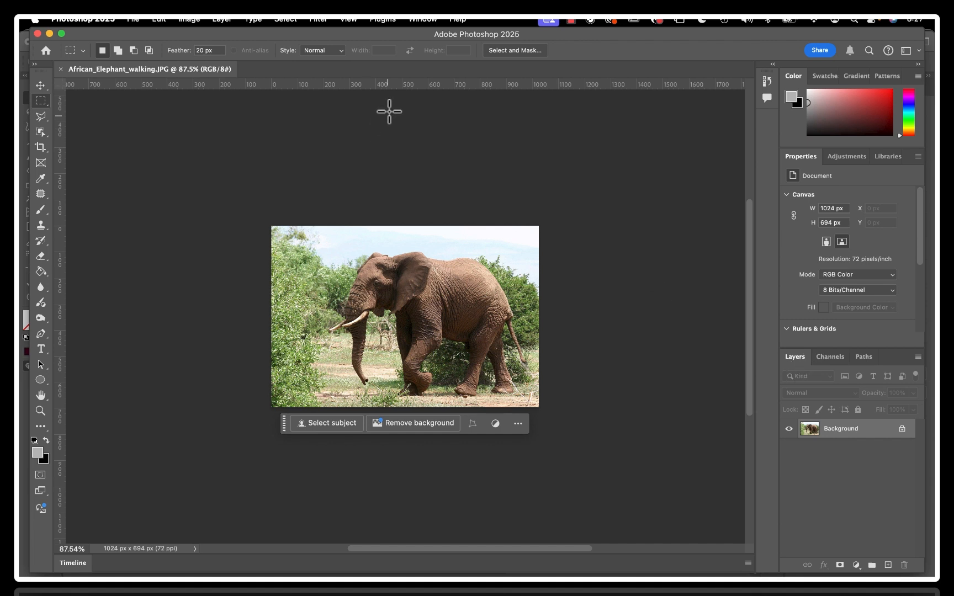
{"action": "left_click", "coordinate": [423, 21]}
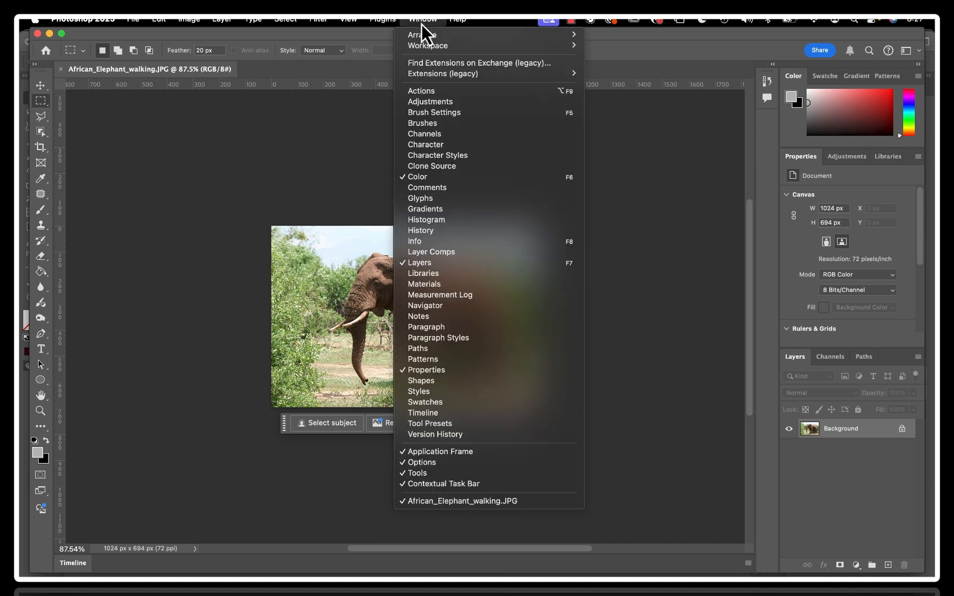
{"action": "mouse_move", "coordinate": [426, 48]}
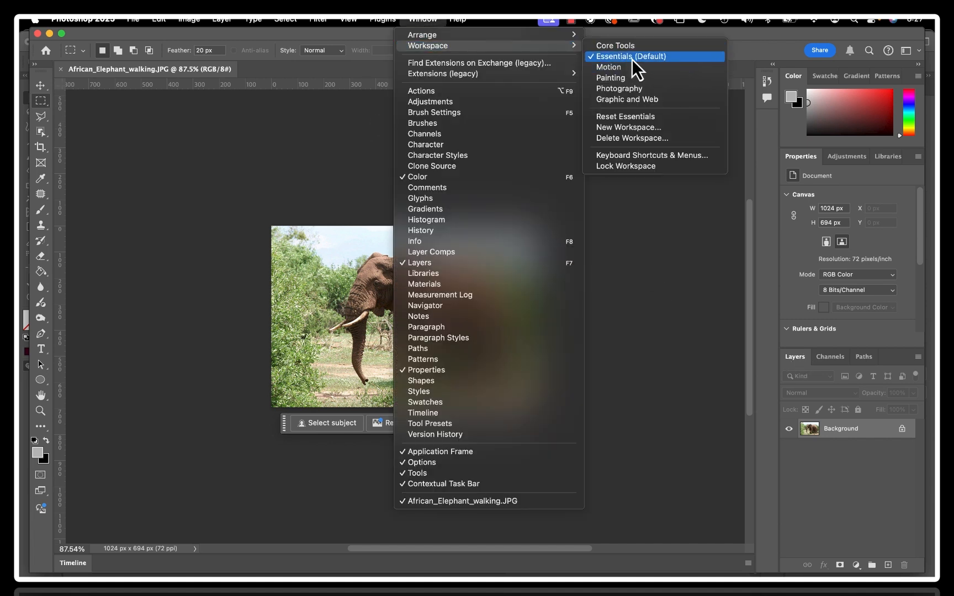
{"action": "left_click", "coordinate": [623, 120]}
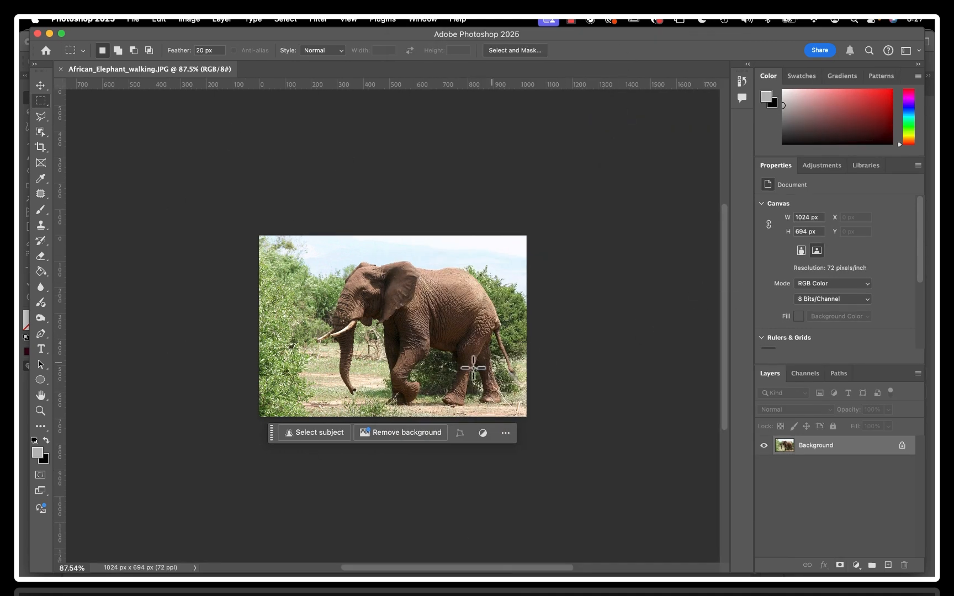
Move the contextual task bar farther below the photo, and reorder the Layers panel within its group before returning it to first place
{"action": "scroll", "coordinate": [474, 367], "scroll_direction": "up", "scroll_amount": 5}
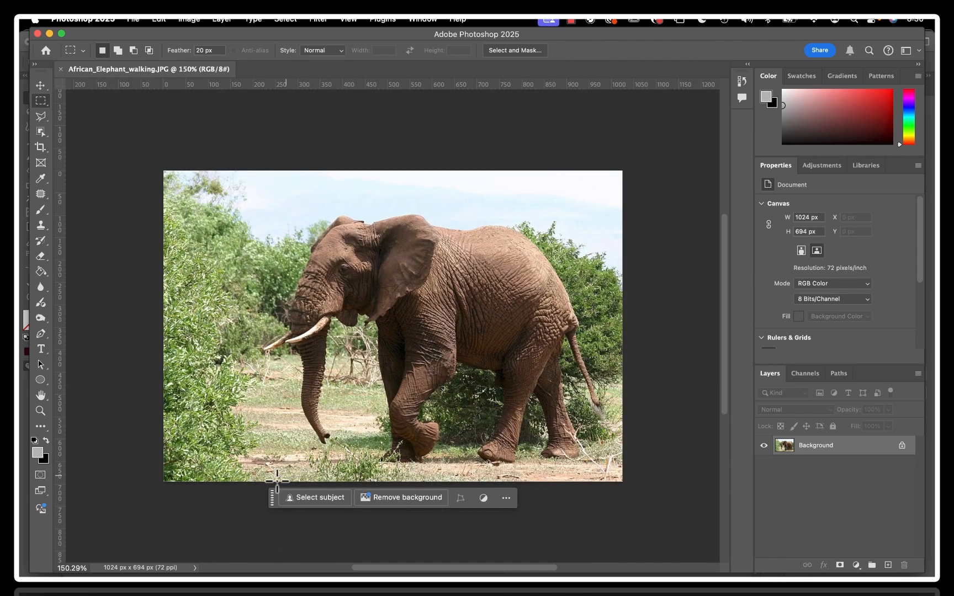
{"action": "left_click_drag", "start_coordinate": [272, 499], "coordinate": [242, 555]}
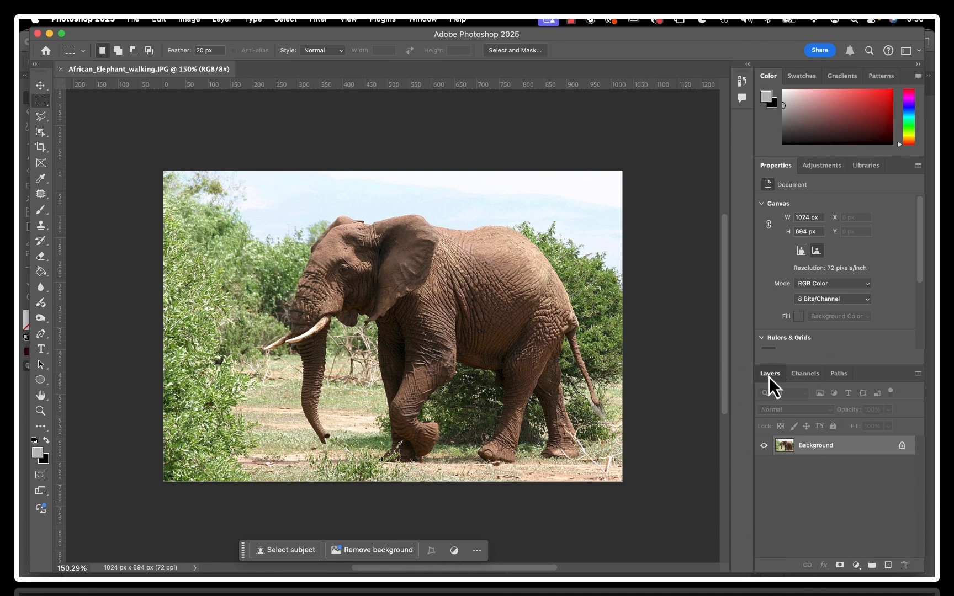
{"action": "mouse_move", "coordinate": [769, 378]}
{"action": "left_mouse_down"}
{"action": "mouse_move", "coordinate": [713, 379]}
{"action": "mouse_move", "coordinate": [756, 394]}
{"action": "mouse_move", "coordinate": [765, 378]}
{"action": "left_mouse_up"}
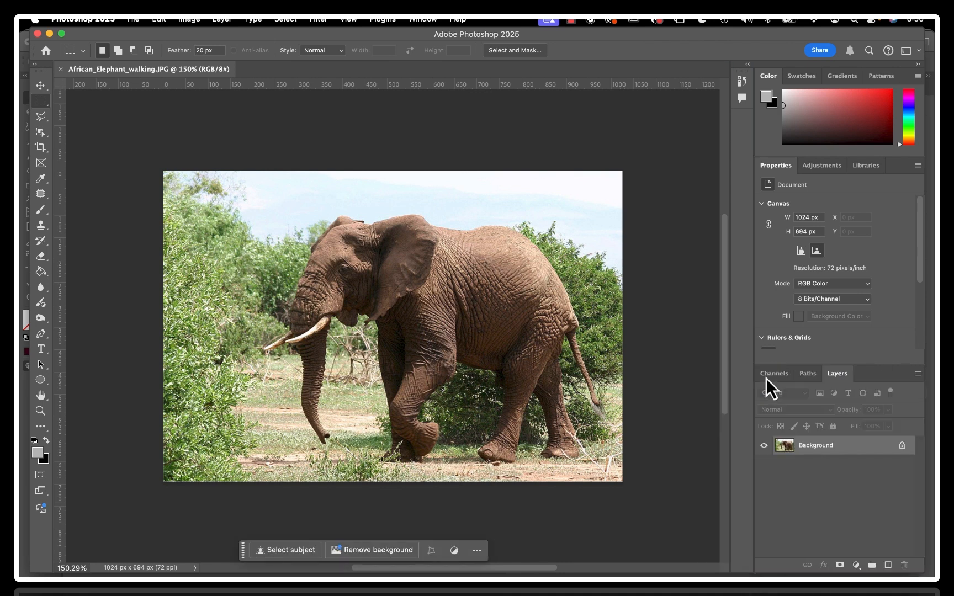
{"action": "left_click_drag", "start_coordinate": [836, 380], "coordinate": [765, 380]}
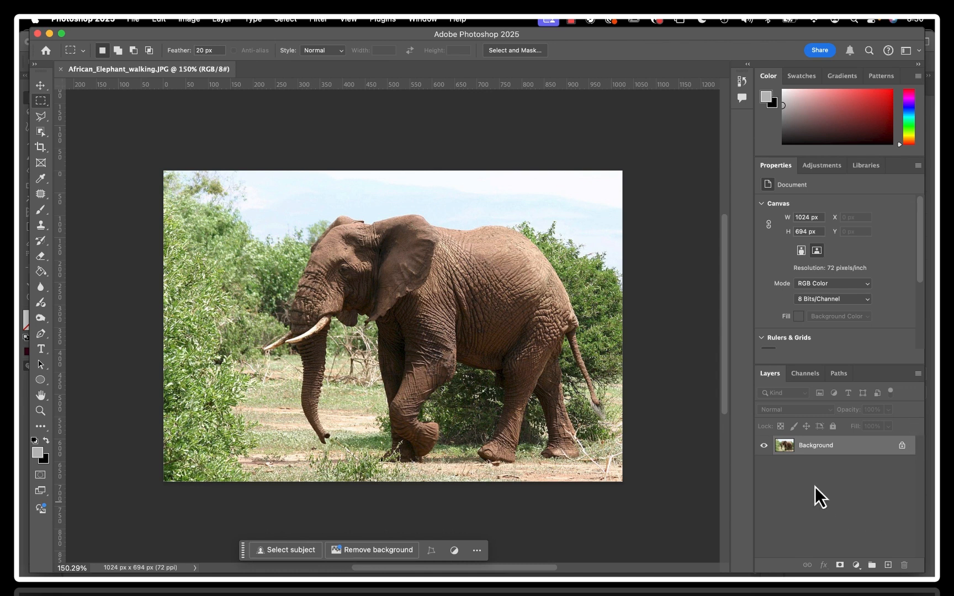
Add a Hue/Saturation adjustment layer above the Background and set its saturation to -100
{"action": "left_click", "coordinate": [856, 566]}
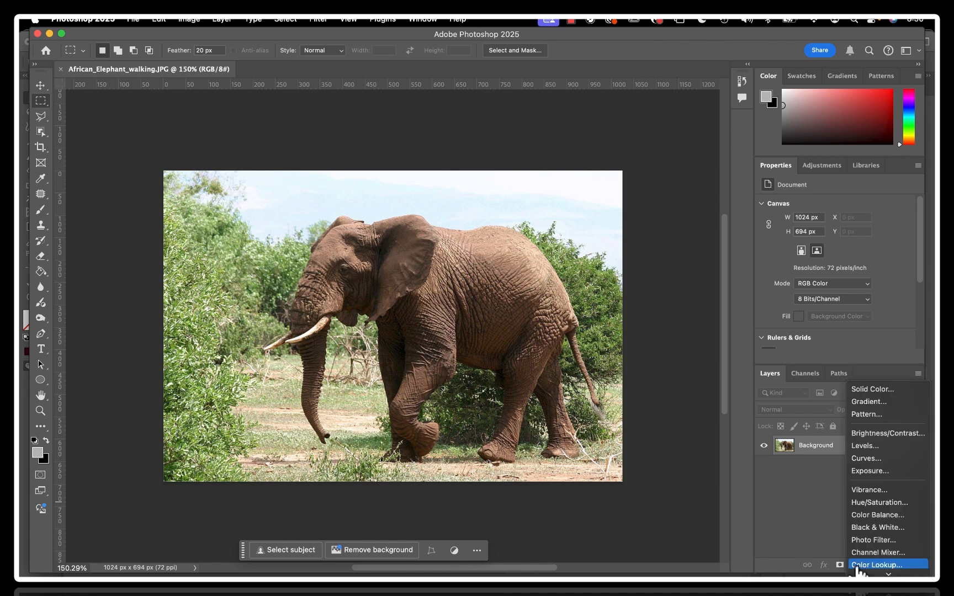
{"action": "left_click", "coordinate": [865, 502]}
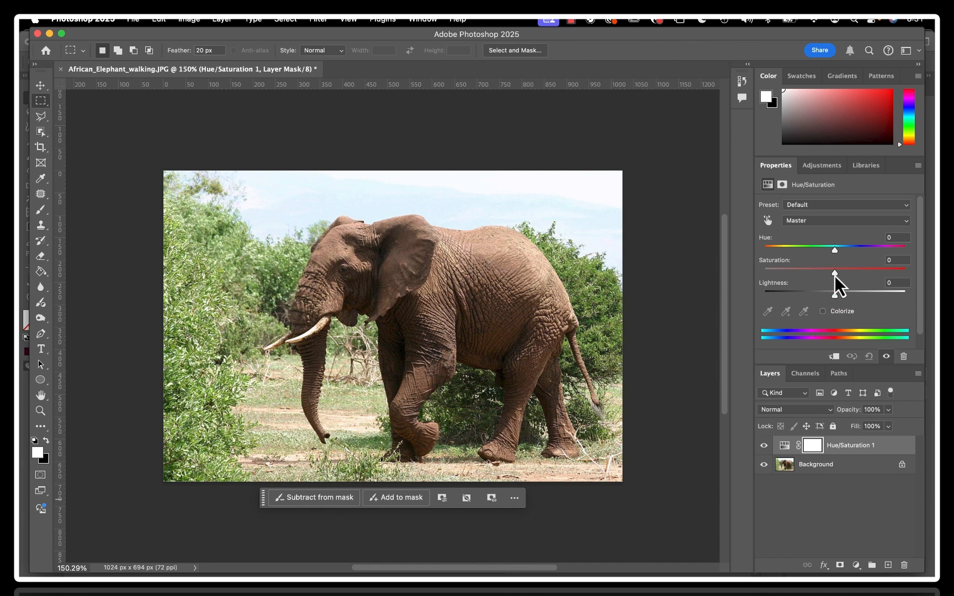
{"action": "left_click_drag", "start_coordinate": [835, 274], "coordinate": [737, 273]}
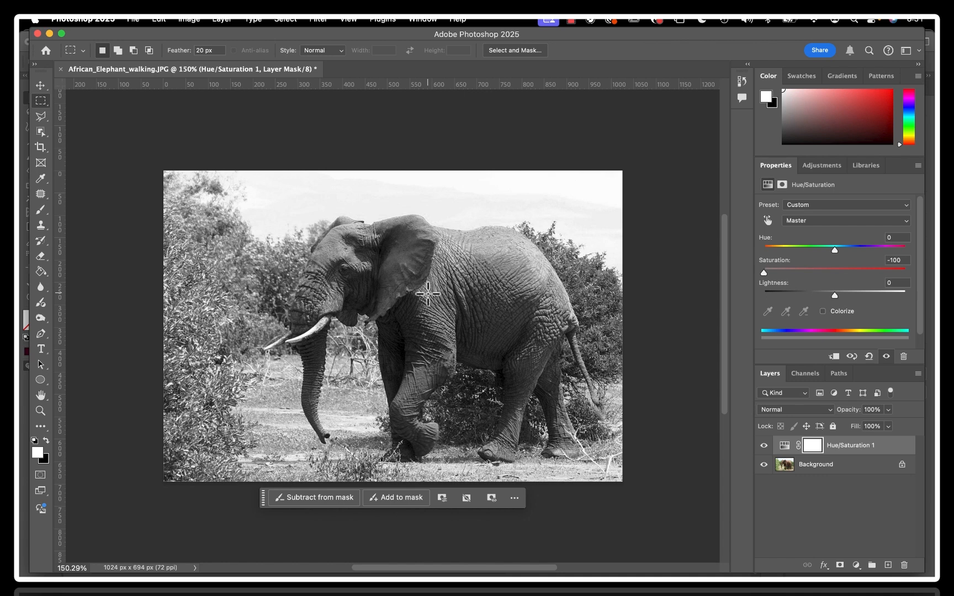
Save the document as African_Elephant_walking.psd in Photoshop format with Maximize Compatibility enabled
{"action": "key", "text": "super+s"}
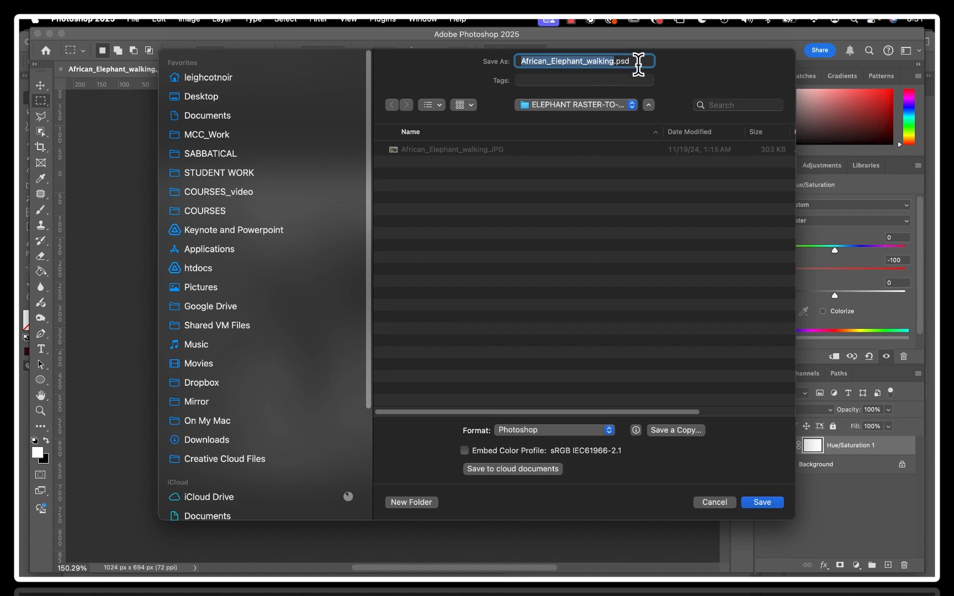
{"action": "left_click", "coordinate": [762, 503]}
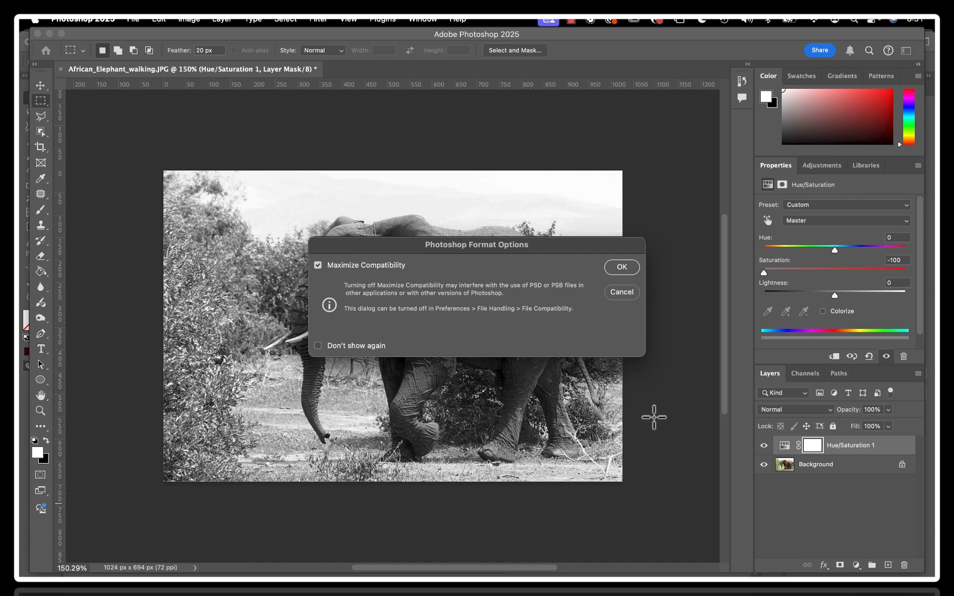
{"action": "left_click", "coordinate": [629, 270]}
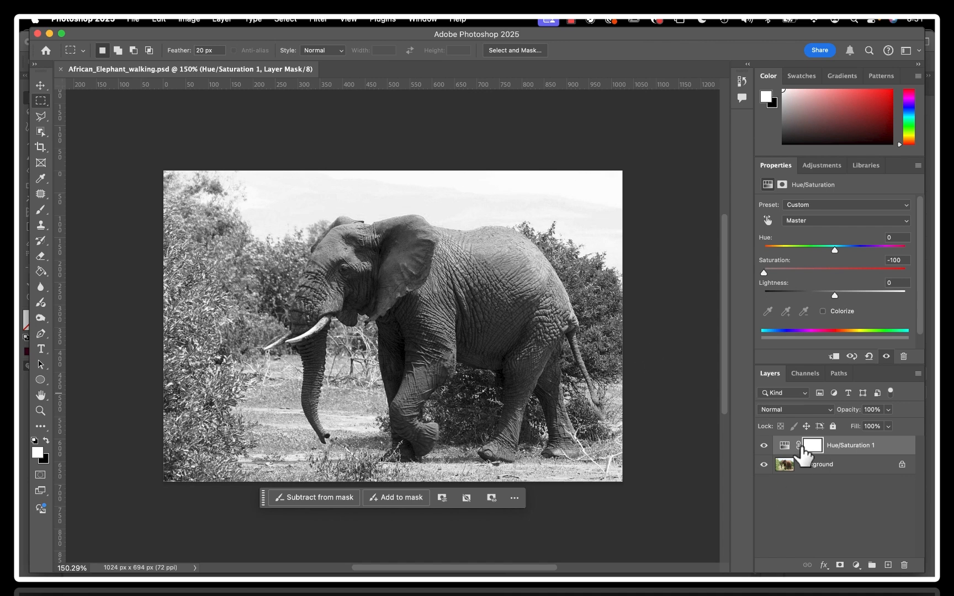
Toggle the Hue/Saturation adjustment layer's visibility to compare the grayscale and original color versions of the photo
{"action": "left_click", "coordinate": [764, 446]}
{"action": "left_click", "coordinate": [764, 446]}
{"action": "left_click", "coordinate": [765, 446]}
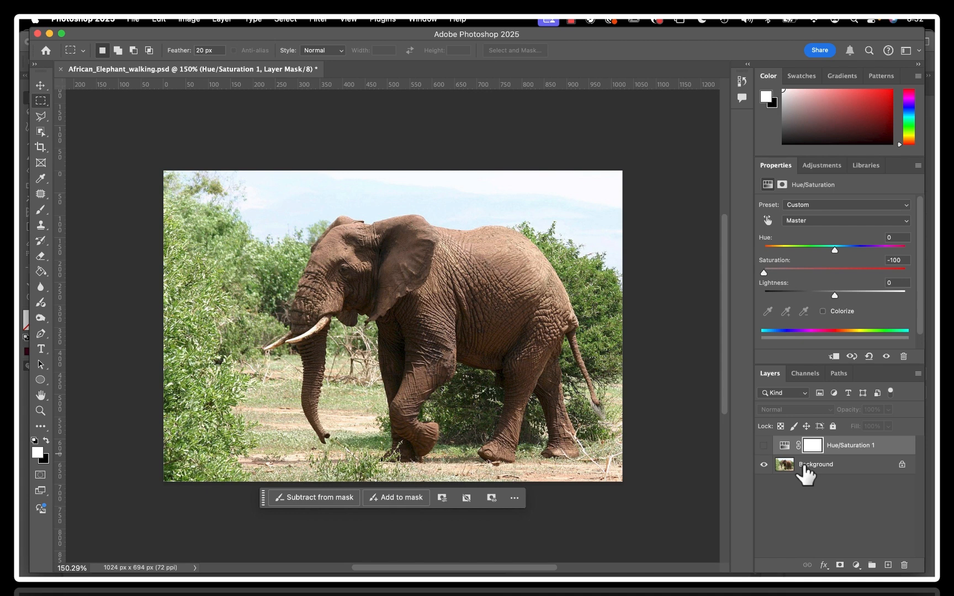
{"action": "left_click", "coordinate": [765, 446]}
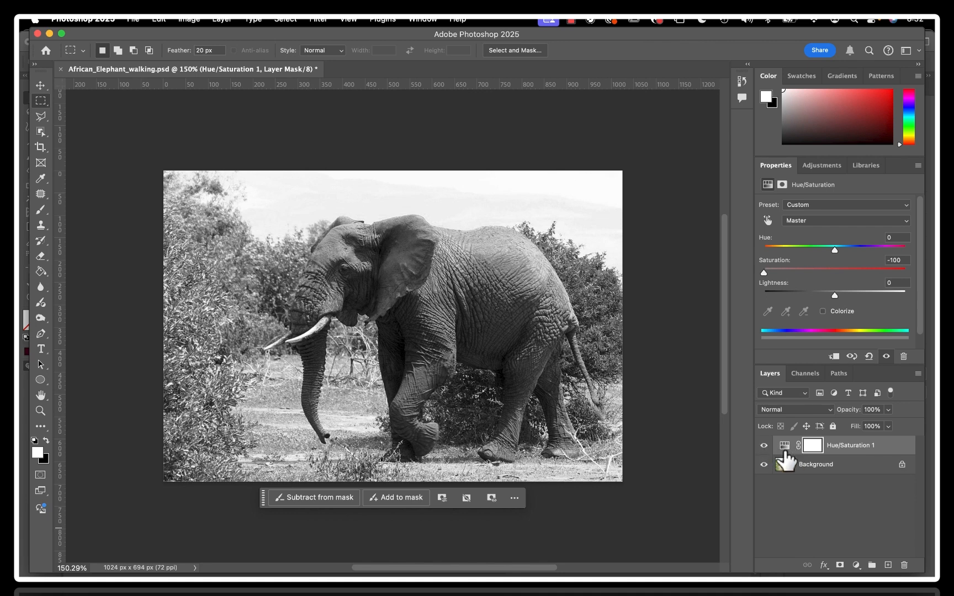
Hide the Hue/Saturation adjustment layer and make the Background layer active
{"action": "left_click", "coordinate": [812, 466]}
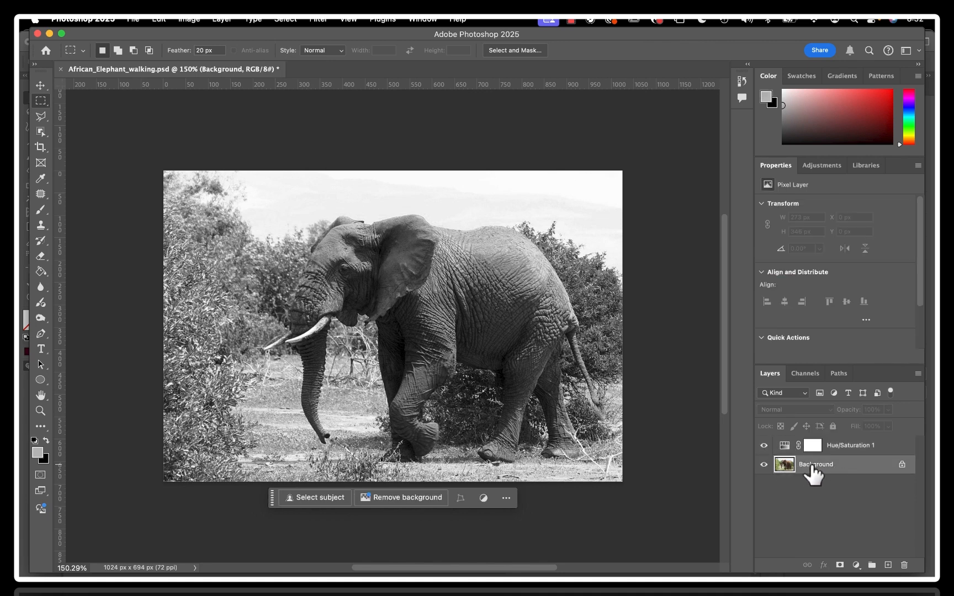
{"action": "left_click", "coordinate": [845, 448]}
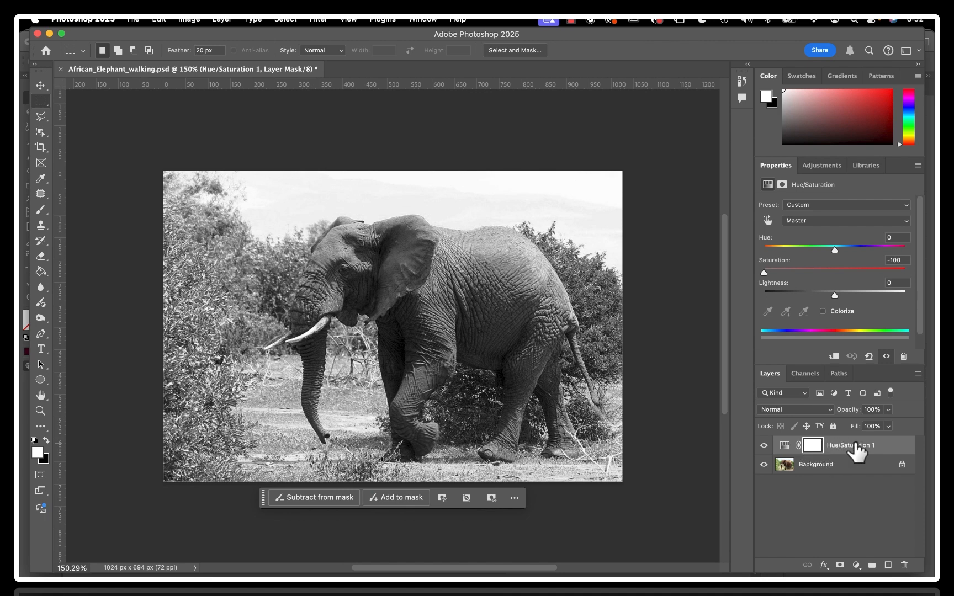
{"action": "left_click", "coordinate": [765, 445]}
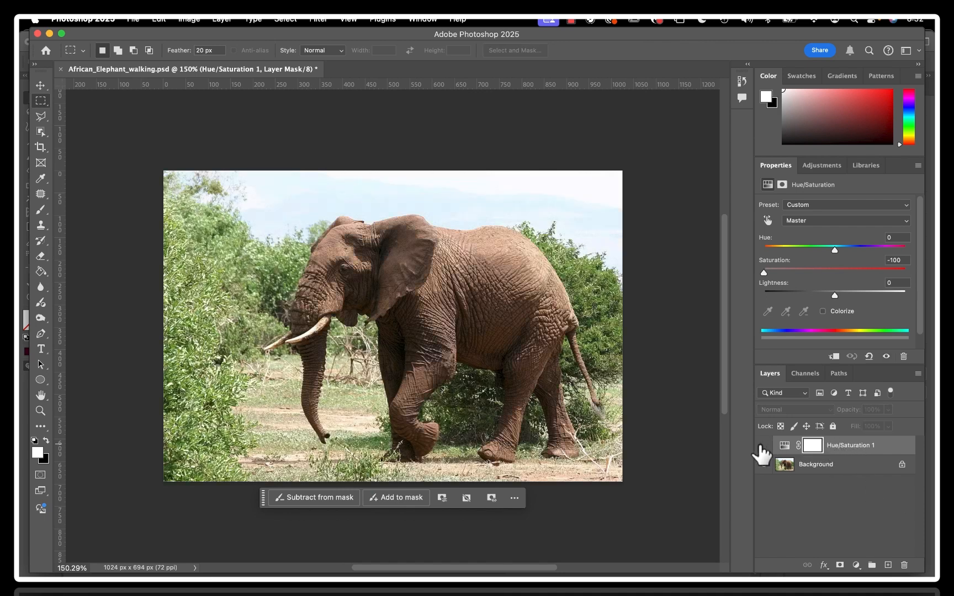
{"action": "left_click", "coordinate": [828, 476]}
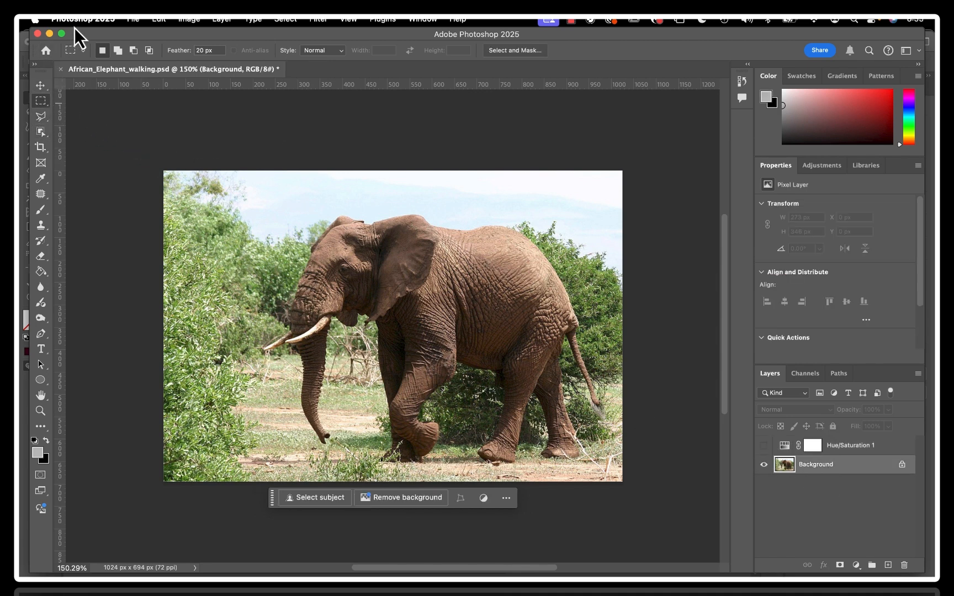
Select the whole elephant on the Background layer with the Object Selection tool
{"action": "left_click_drag", "start_coordinate": [79, 32], "coordinate": [72, 32]}
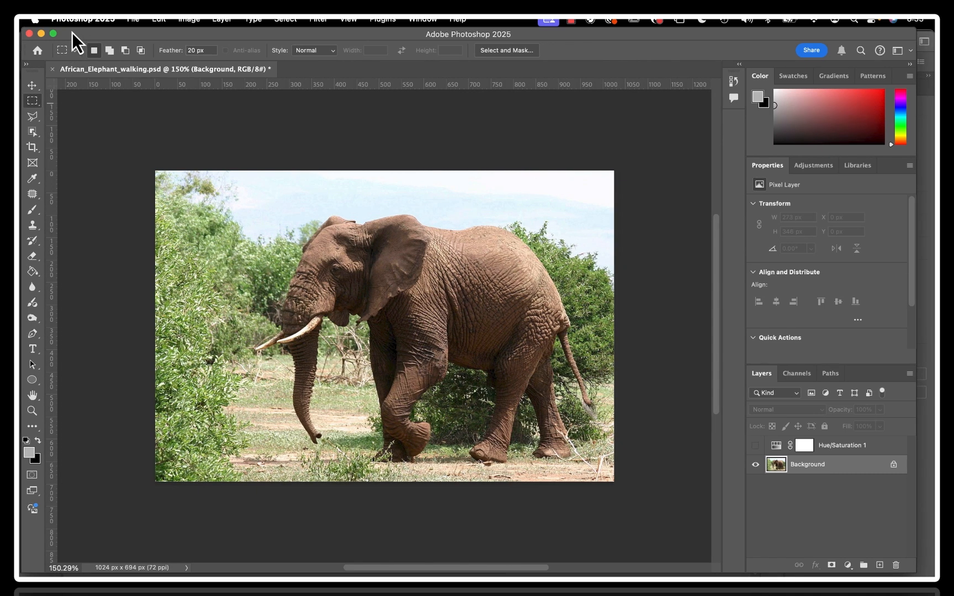
{"action": "left_click", "coordinate": [33, 132]}
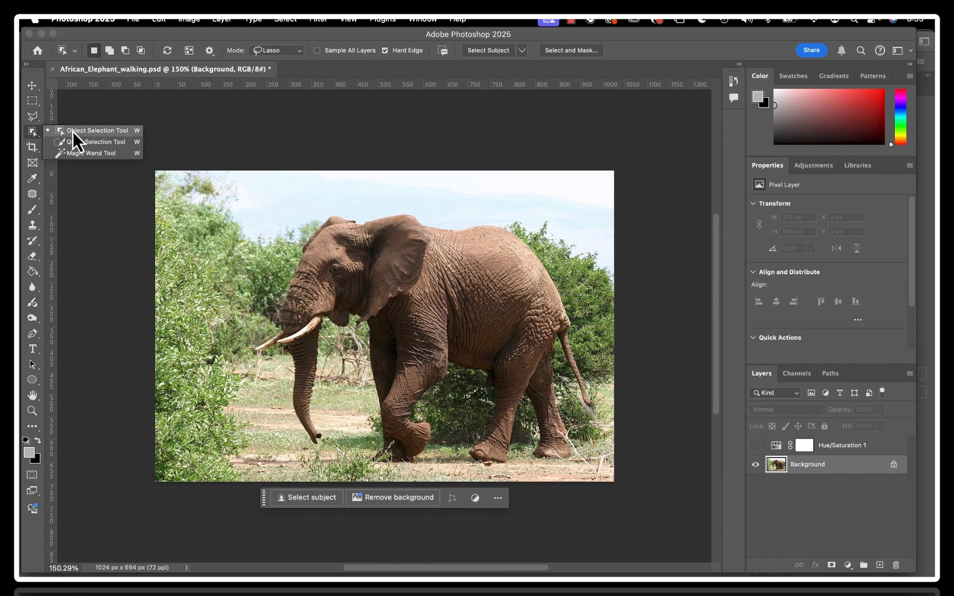
{"action": "left_click", "coordinate": [113, 133]}
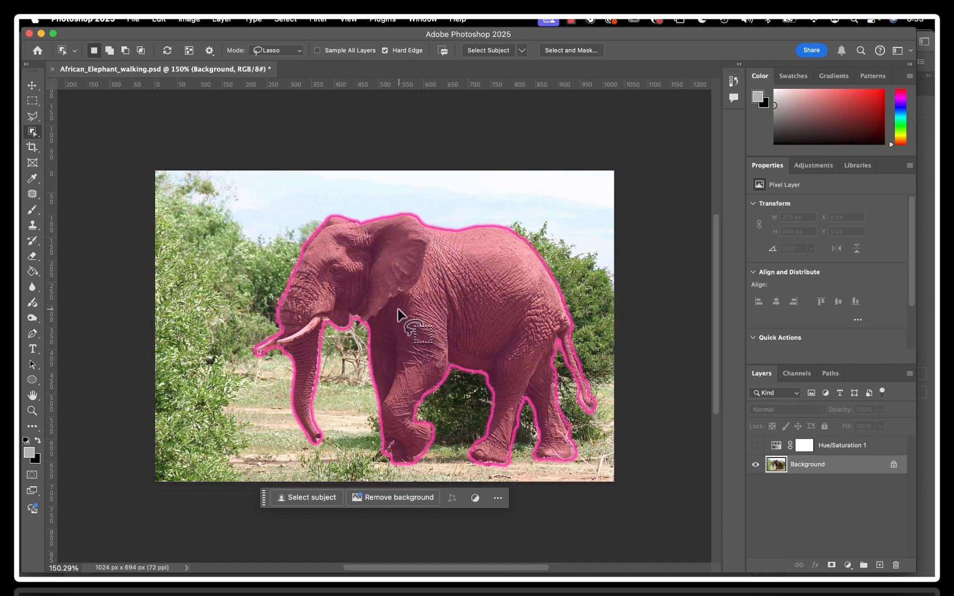
{"action": "left_click", "coordinate": [398, 306]}
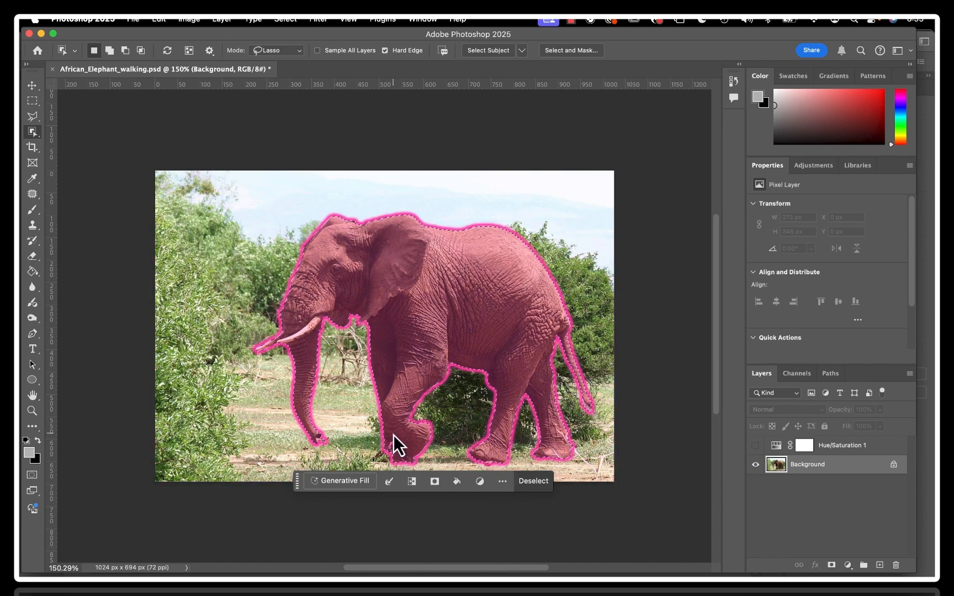
Add the missed patch above the elephant's planted front foot to the selection with the freehand Lasso tool
{"action": "scroll", "coordinate": [393, 434], "scroll_direction": "up", "scroll_amount": 3}
{"action": "scroll", "coordinate": [393, 435], "scroll_direction": "down", "scroll_amount": 5}
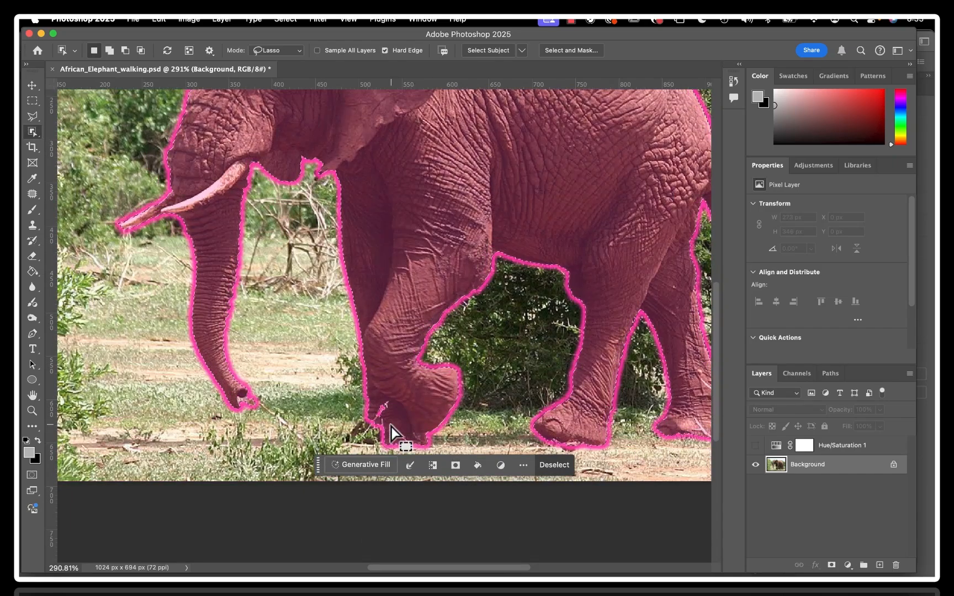
{"action": "scroll", "coordinate": [392, 427], "scroll_direction": "up", "scroll_amount": 3}
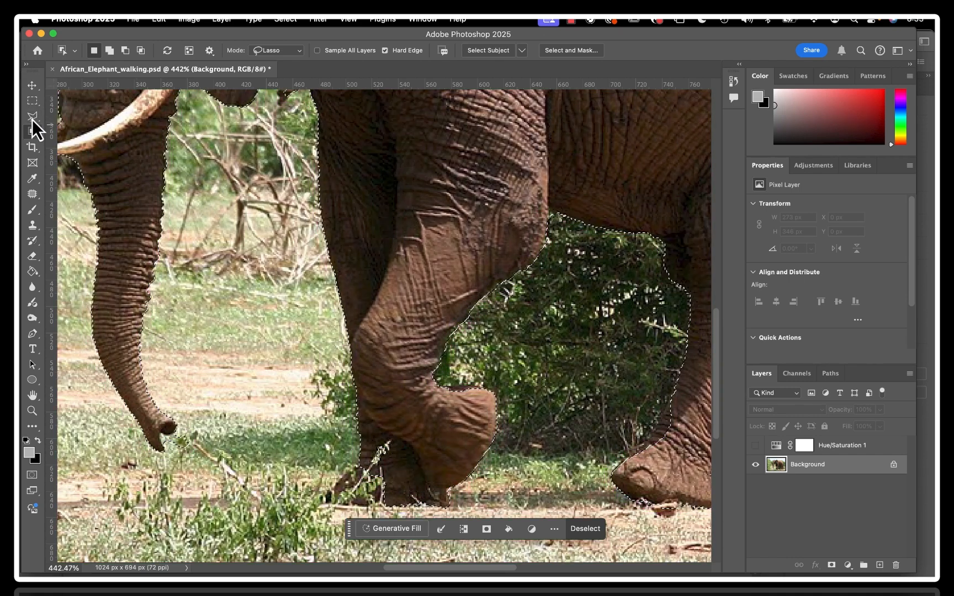
{"action": "left_click", "coordinate": [32, 118]}
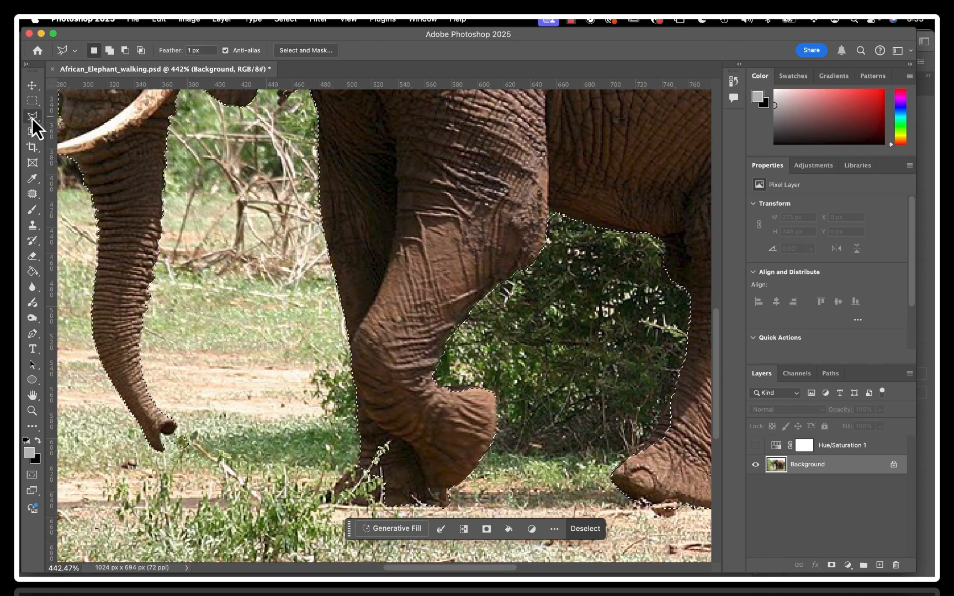
{"action": "left_click", "coordinate": [78, 126]}
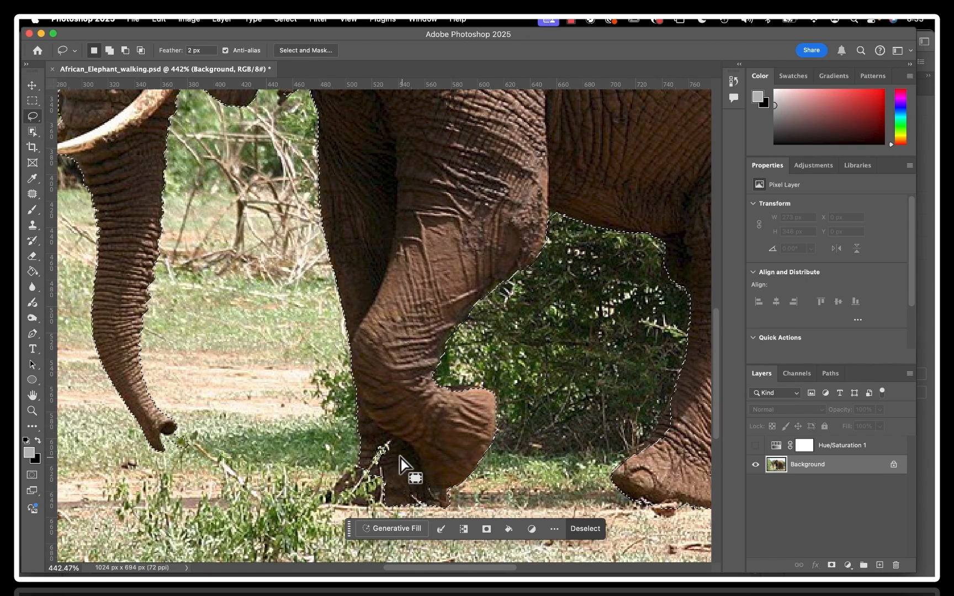
{"action": "key", "text": "shift"}
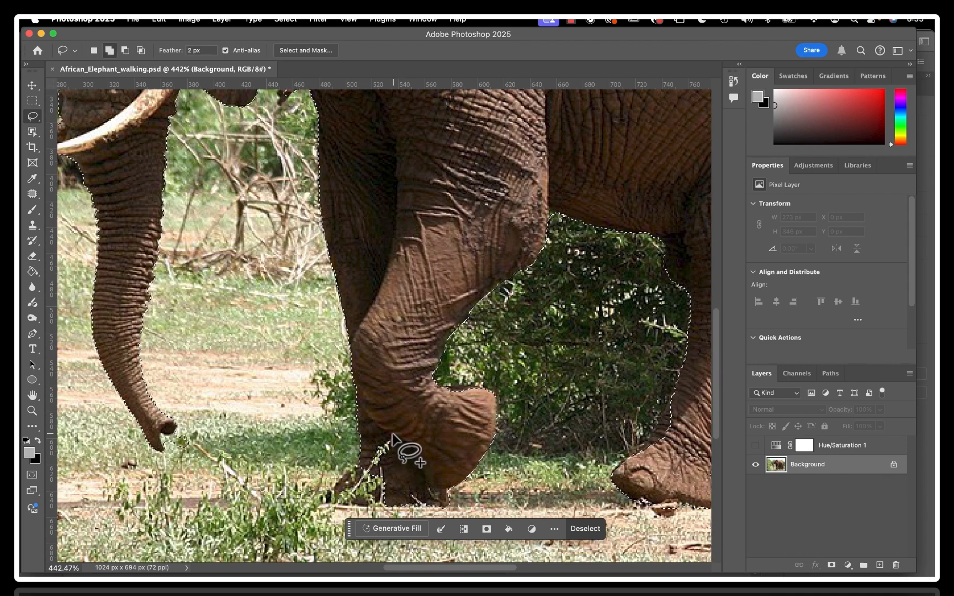
{"action": "mouse_move", "coordinate": [390, 434]}
{"action": "left_mouse_down"}
{"action": "mouse_move", "coordinate": [370, 465]}
{"action": "mouse_move", "coordinate": [380, 470]}
{"action": "mouse_move", "coordinate": [403, 467]}
{"action": "mouse_move", "coordinate": [404, 446]}
{"action": "mouse_move", "coordinate": [386, 433]}
{"action": "left_mouse_up"}
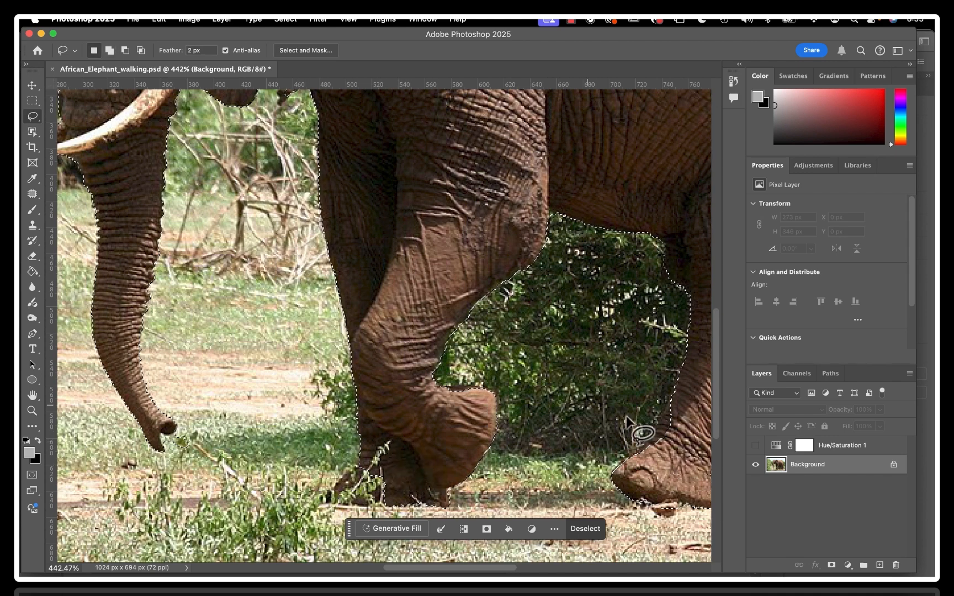
Subtract the strip of ground and stone beneath the nearer hind foot from the selection with a freehand lasso loop
{"action": "scroll", "coordinate": [661, 448], "scroll_direction": "right", "scroll_amount": 5}
{"action": "scroll", "coordinate": [661, 448], "scroll_direction": "down", "scroll_amount": 1}
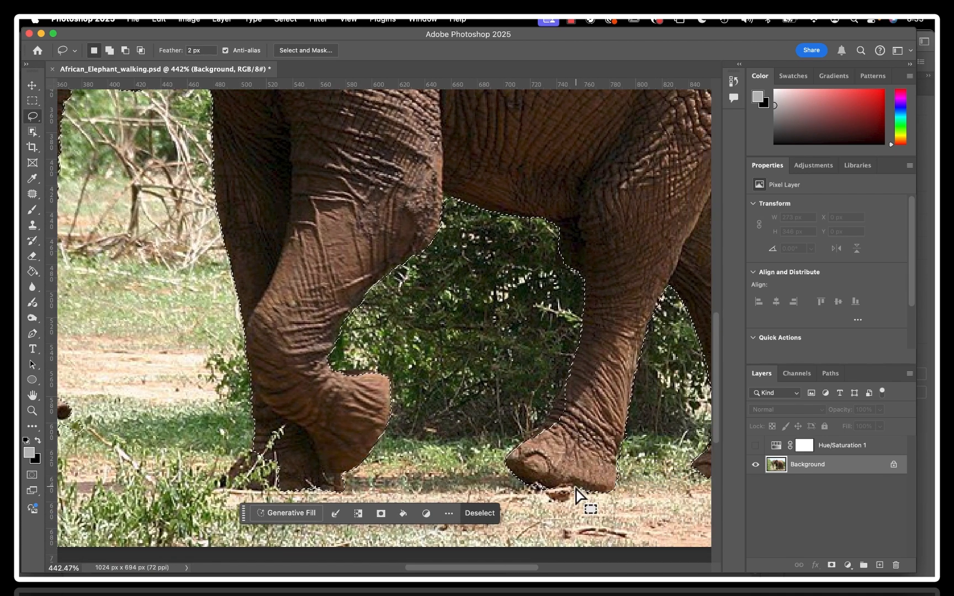
{"action": "scroll", "coordinate": [577, 486], "scroll_direction": "up", "scroll_amount": 5}
{"action": "scroll", "coordinate": [577, 486], "scroll_direction": "right", "scroll_amount": 8}
{"action": "scroll", "coordinate": [577, 486], "scroll_direction": "down", "scroll_amount": 7}
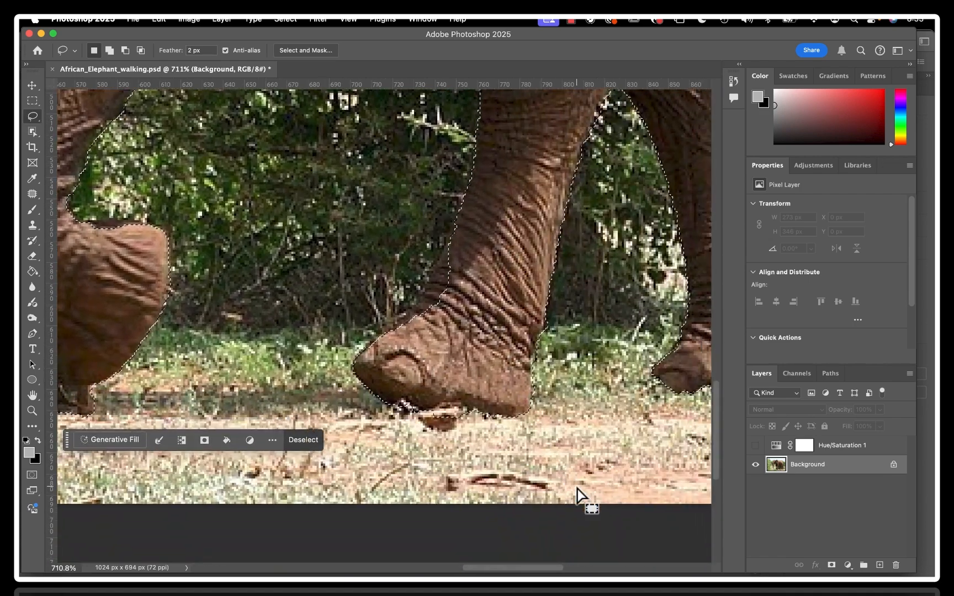
{"action": "scroll", "coordinate": [461, 444], "scroll_direction": "up", "scroll_amount": 4}
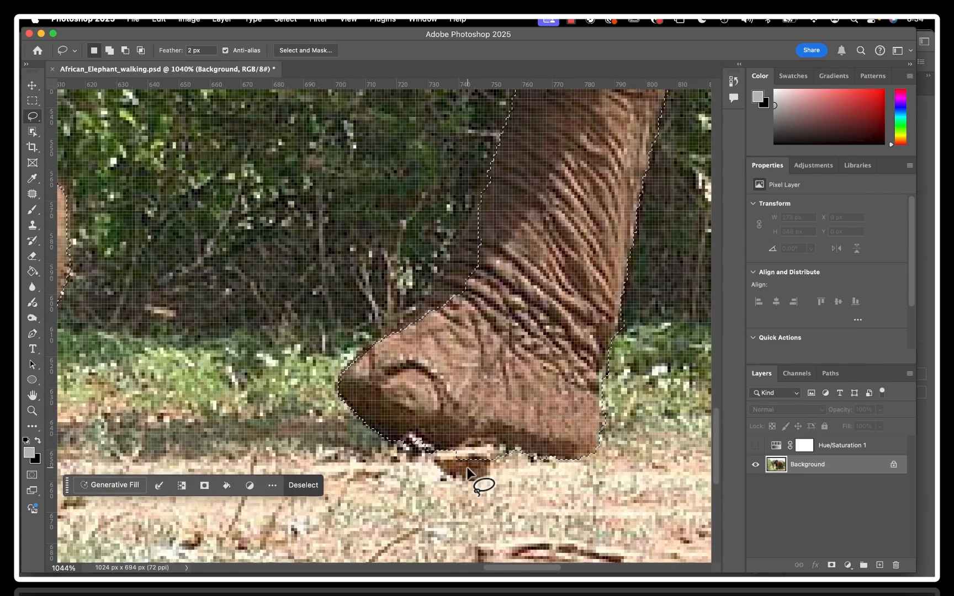
{"action": "scroll", "coordinate": [466, 478], "scroll_direction": "down", "scroll_amount": 5}
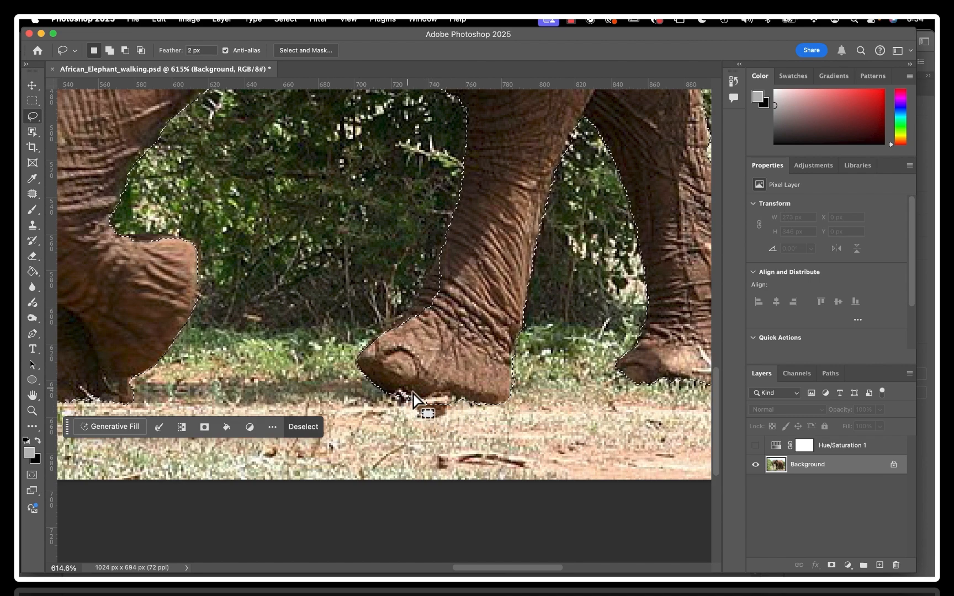
{"action": "scroll", "coordinate": [439, 405], "scroll_direction": "up", "scroll_amount": 5}
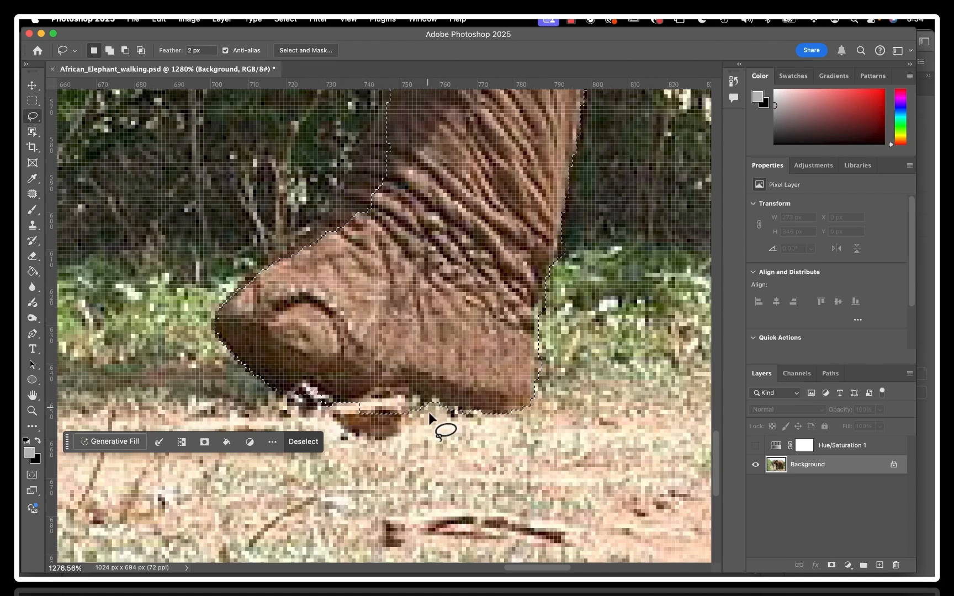
{"action": "key", "text": "alt"}
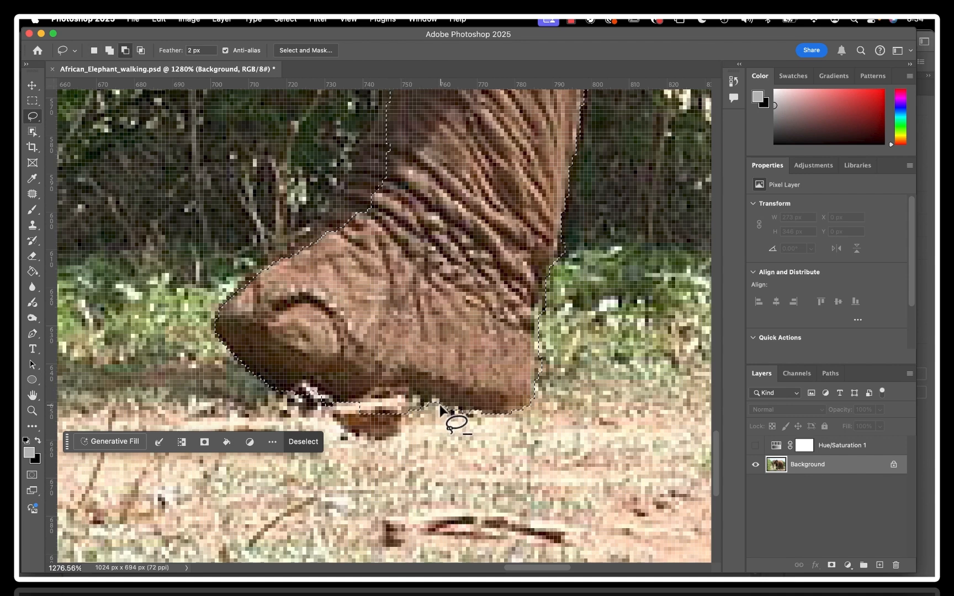
{"action": "mouse_move", "coordinate": [440, 403]}
{"action": "left_mouse_down"}
{"action": "mouse_move", "coordinate": [378, 396]}
{"action": "mouse_move", "coordinate": [350, 420]}
{"action": "left_mouse_up"}
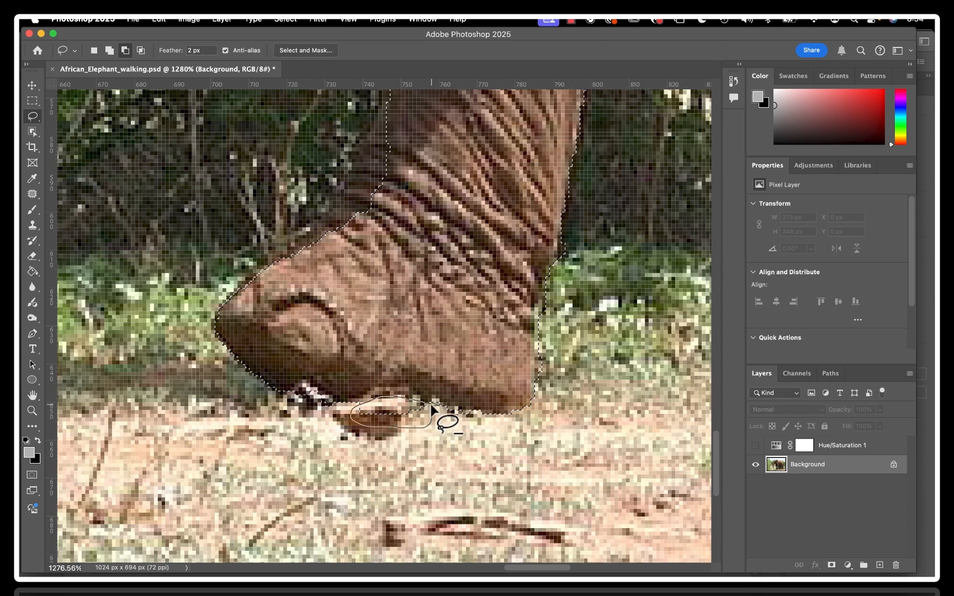
{"action": "left_click_drag", "start_coordinate": [432, 406], "coordinate": [431, 406]}
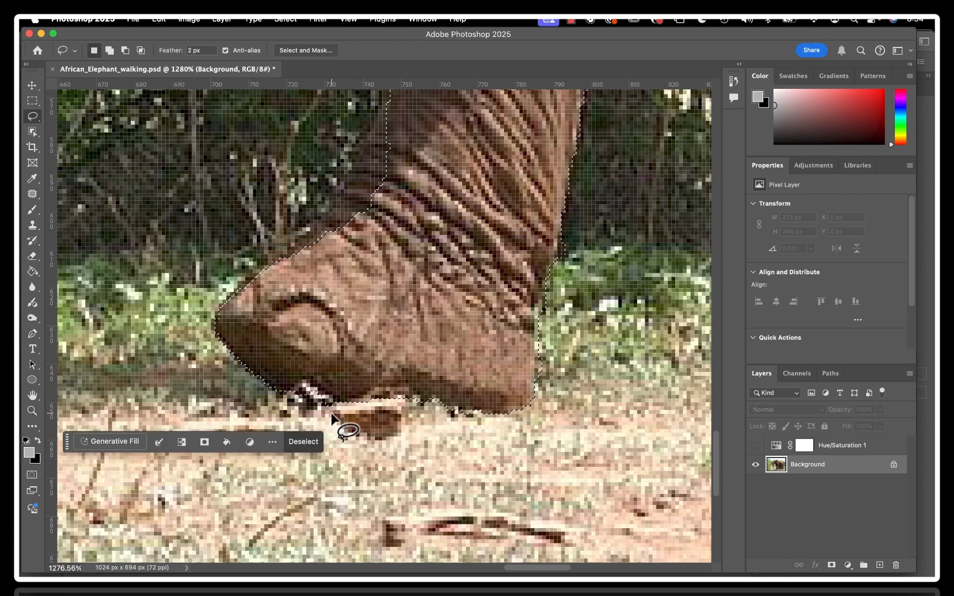
Add the dark unselected area along the front of the nearer hind leg, from ankle to top of foot, to the selection
{"action": "key", "text": "shift"}
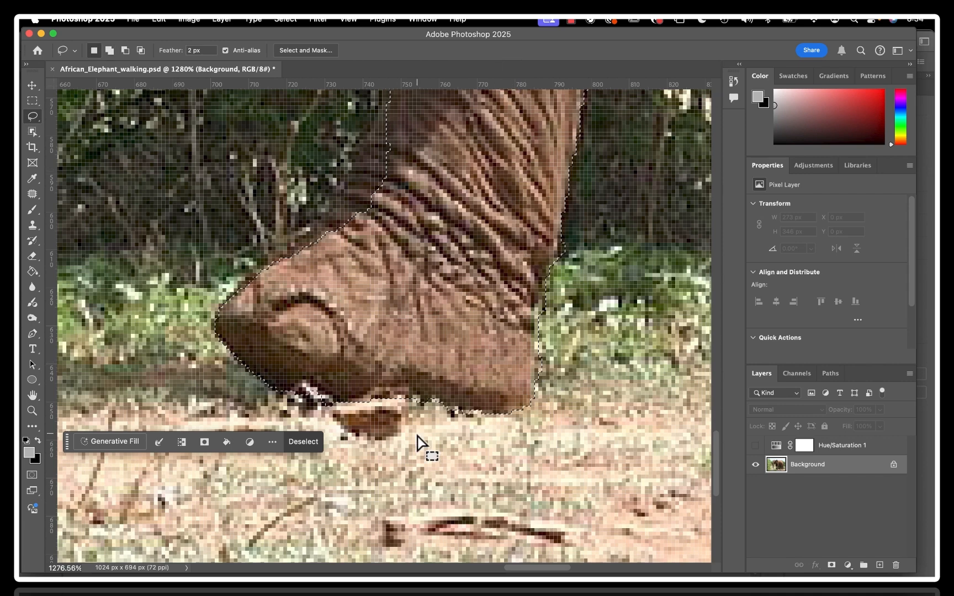
{"action": "scroll", "coordinate": [395, 236], "scroll_direction": "up", "scroll_amount": 5}
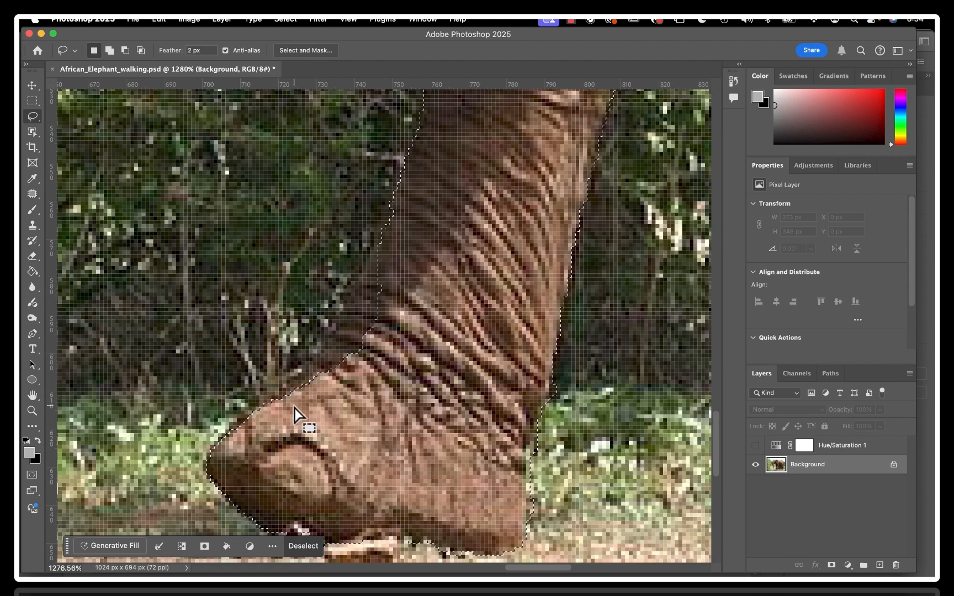
{"action": "key", "text": "shift"}
{"action": "left_click_drag", "start_coordinate": [263, 407], "coordinate": [393, 251]}
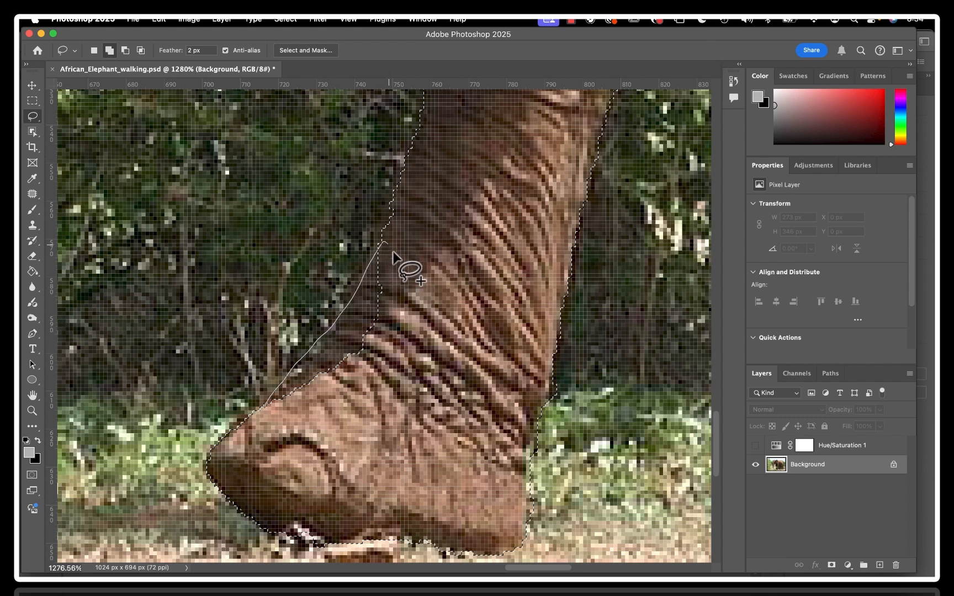
{"action": "left_click_drag", "start_coordinate": [264, 406], "coordinate": [266, 406]}
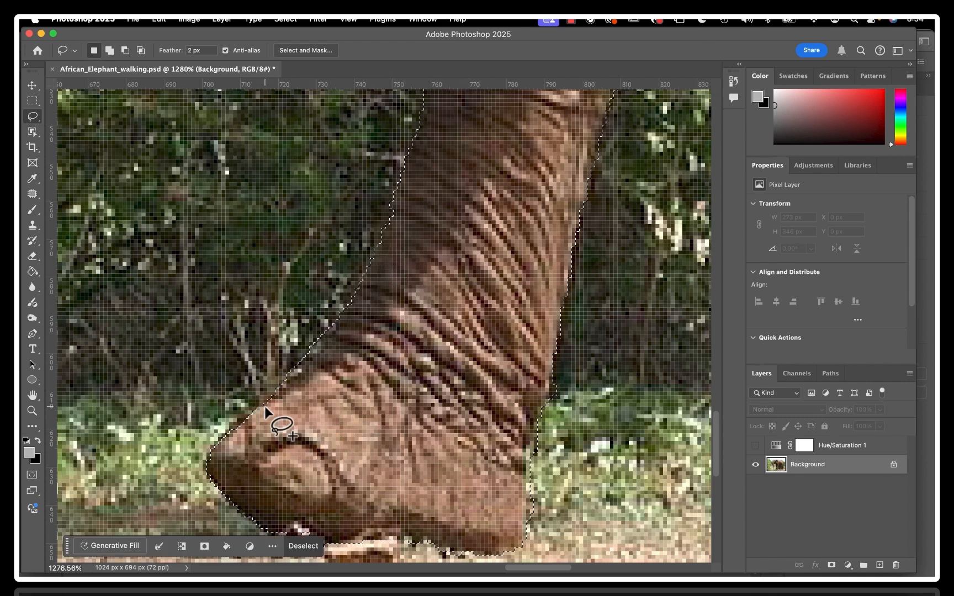
Subtract the grass fringe behind the heel of the nearer hind foot from the selection with the Polygonal Lasso tool
{"action": "left_click", "coordinate": [33, 121]}
{"action": "left_click", "coordinate": [84, 140]}
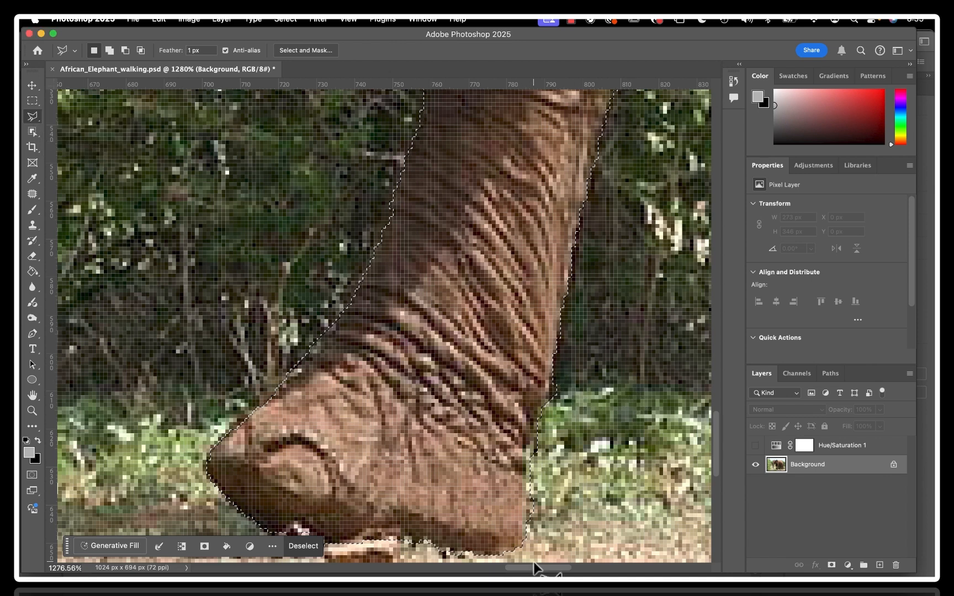
{"action": "key", "text": "alt"}
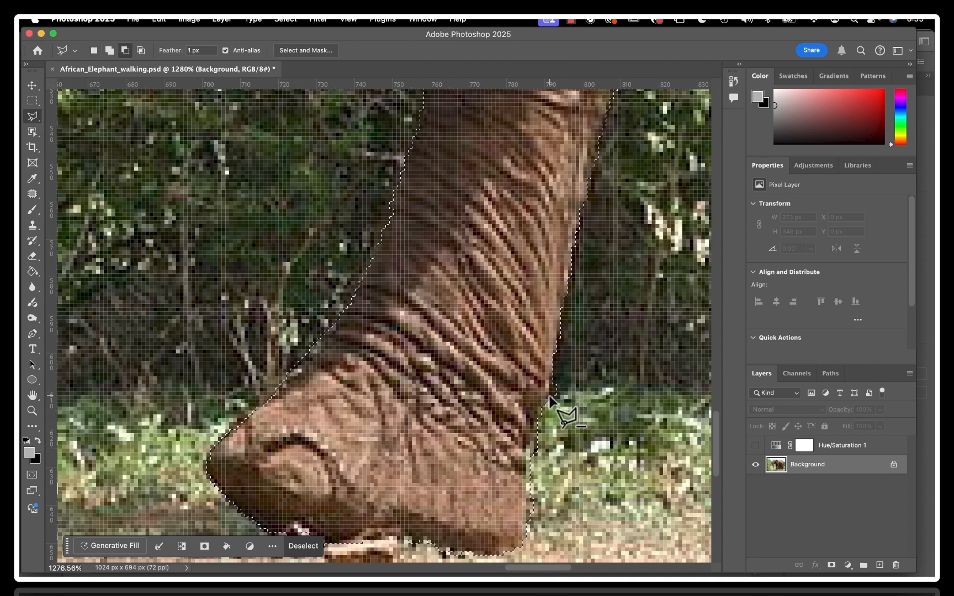
{"action": "left_click", "coordinate": [557, 375]}
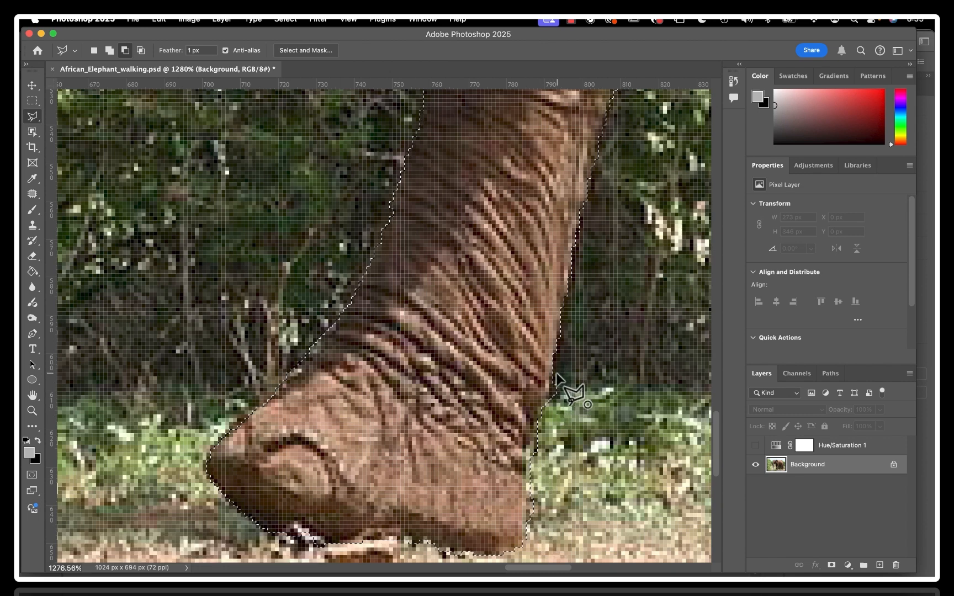
{"action": "left_click", "coordinate": [532, 445]}
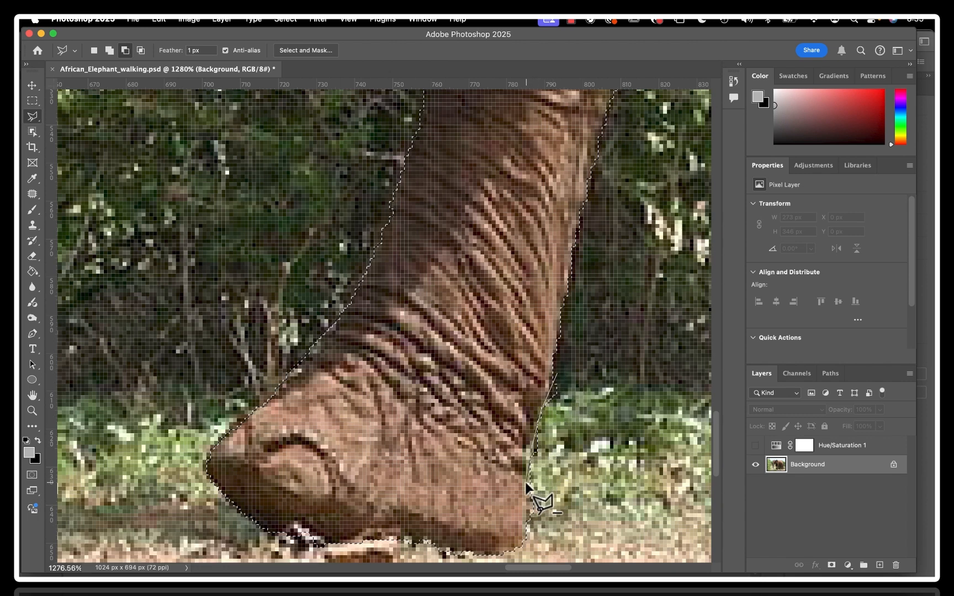
{"action": "left_click", "coordinate": [529, 535]}
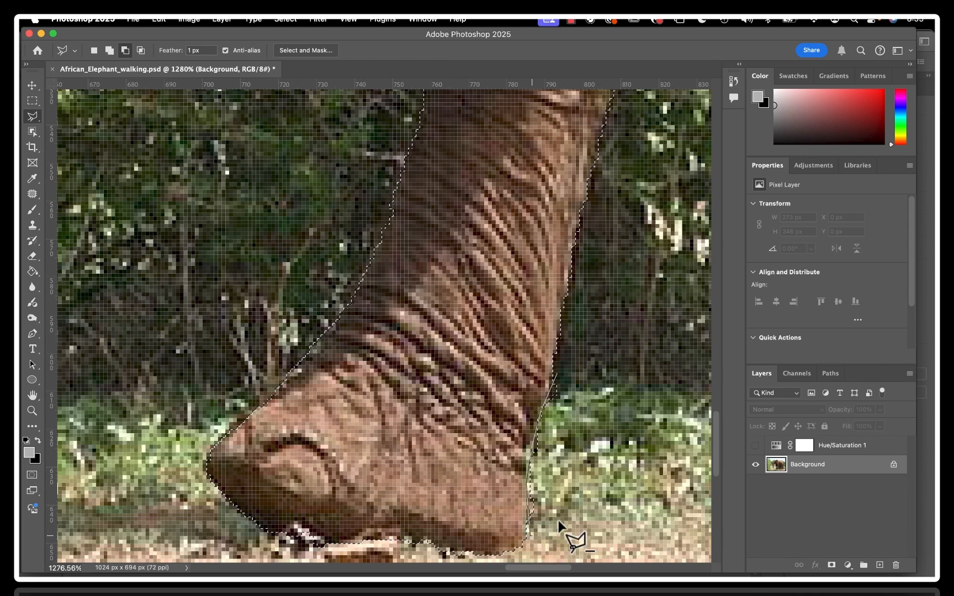
{"action": "left_click", "coordinate": [575, 472]}
{"action": "left_click", "coordinate": [569, 400]}
{"action": "left_click", "coordinate": [558, 379]}
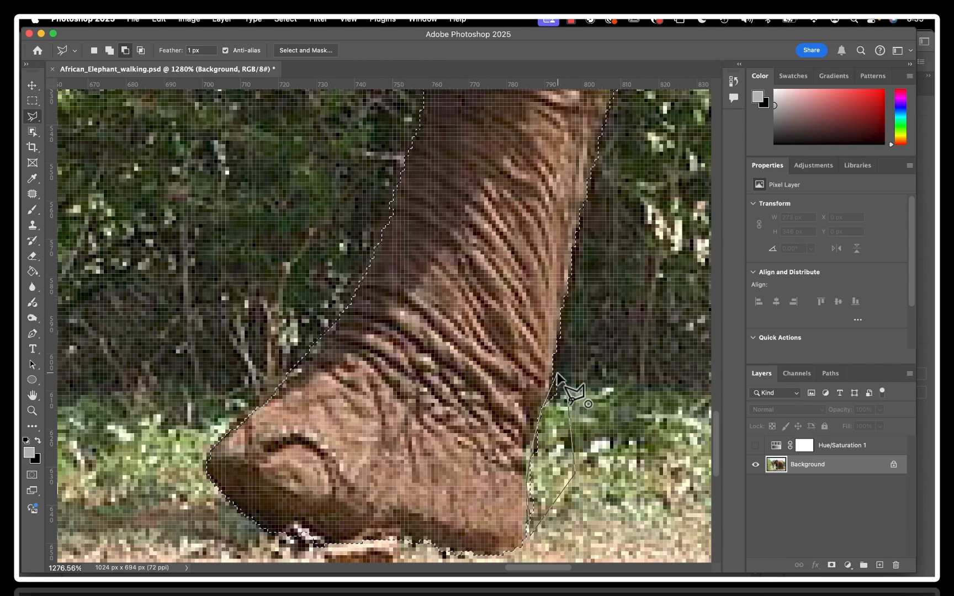
Subtract the wedge of grass and white branch behind the heel of the farther hind foot from the selection with the Polygonal Lasso tool
{"action": "scroll", "coordinate": [599, 329], "scroll_direction": "right", "scroll_amount": 2}
{"action": "scroll", "coordinate": [599, 328], "scroll_direction": "up", "scroll_amount": 2}
{"action": "scroll", "coordinate": [599, 329], "scroll_direction": "right", "scroll_amount": 5}
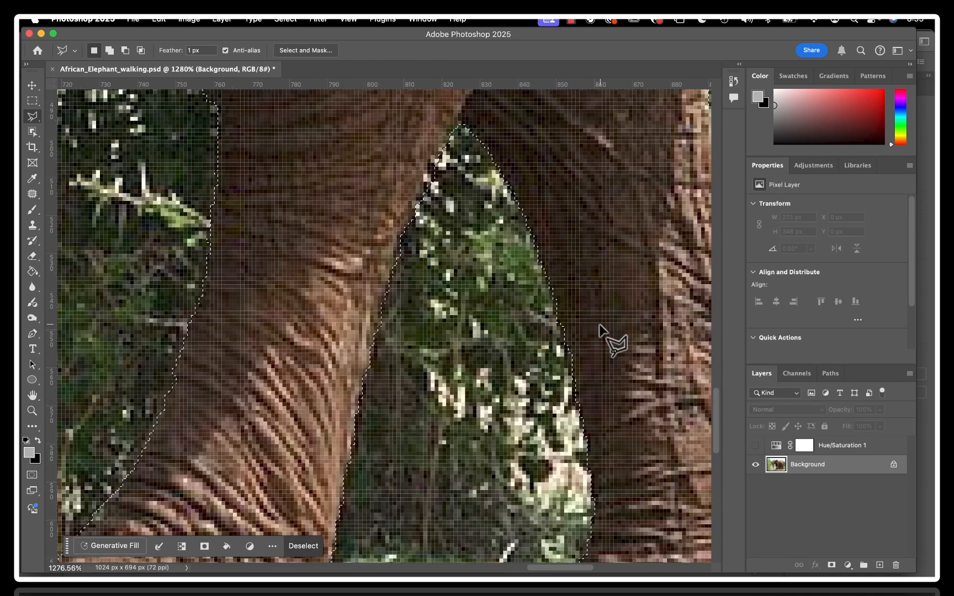
{"action": "scroll", "coordinate": [599, 328], "scroll_direction": "down", "scroll_amount": 3}
{"action": "scroll", "coordinate": [599, 328], "scroll_direction": "right", "scroll_amount": 2}
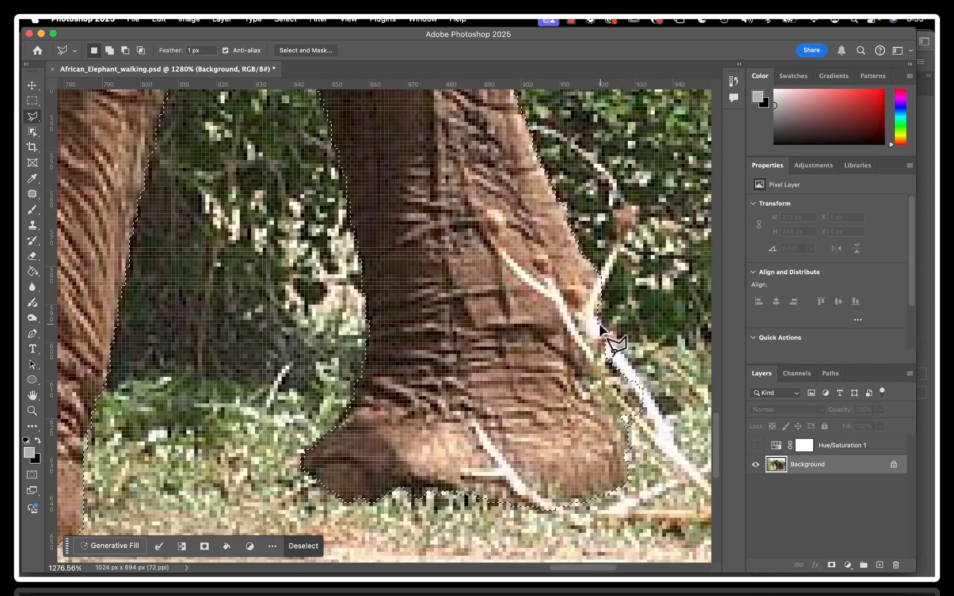
{"action": "scroll", "coordinate": [599, 328], "scroll_direction": "up", "scroll_amount": 1}
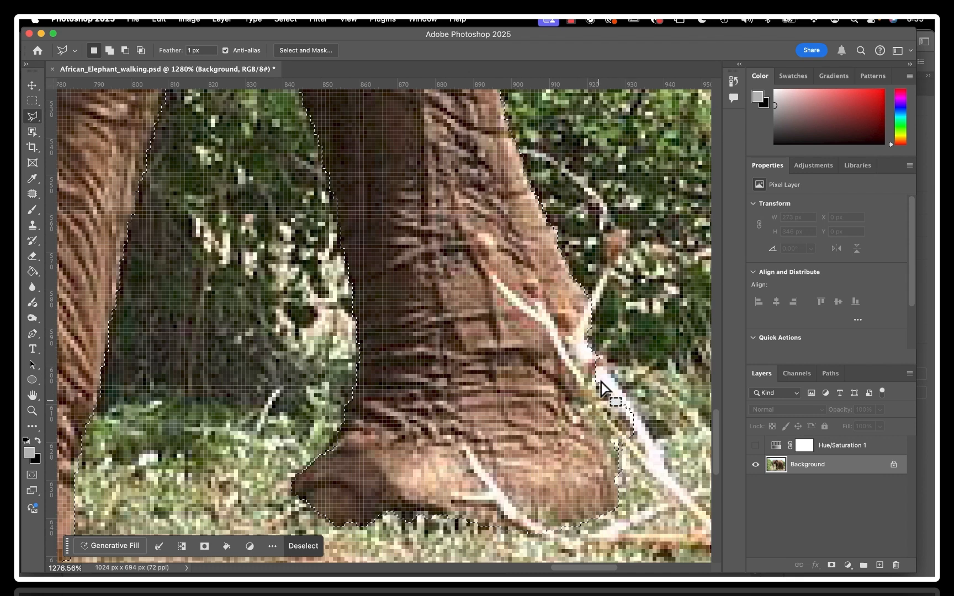
{"action": "key", "text": "alt"}
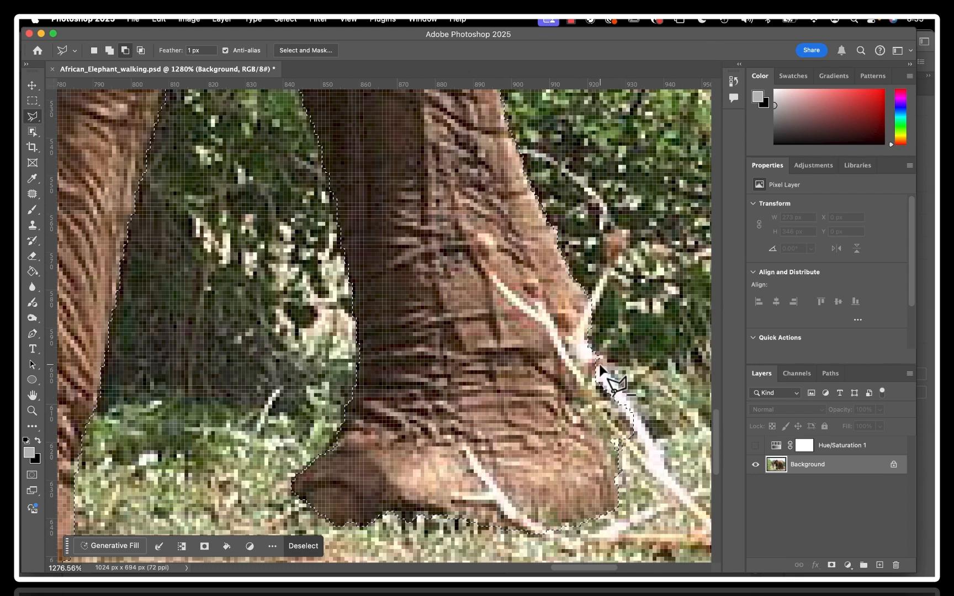
{"action": "left_click", "coordinate": [599, 364], "text": "alt"}
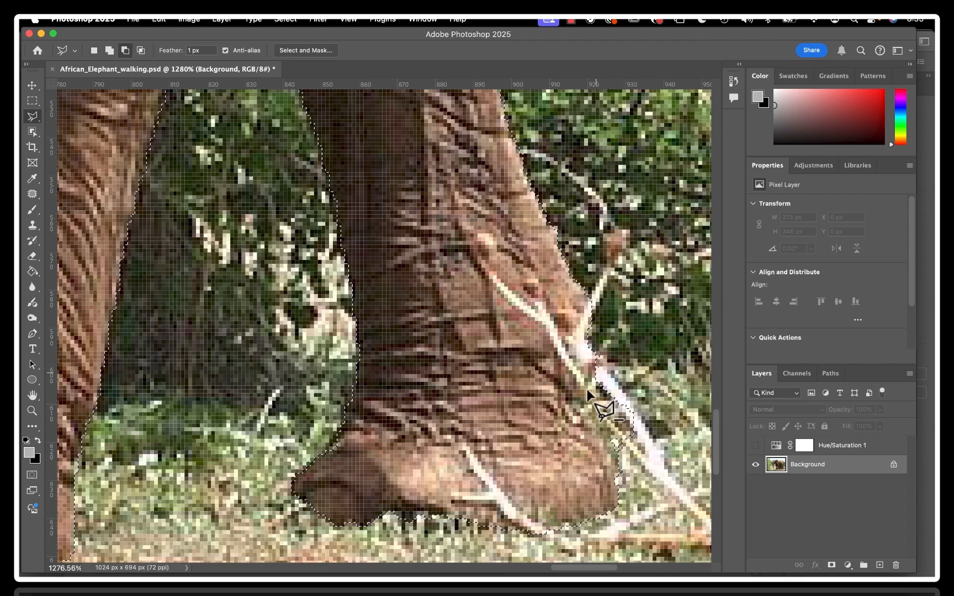
{"action": "left_click", "coordinate": [603, 429]}
{"action": "left_click", "coordinate": [619, 448]}
{"action": "left_click", "coordinate": [660, 437]}
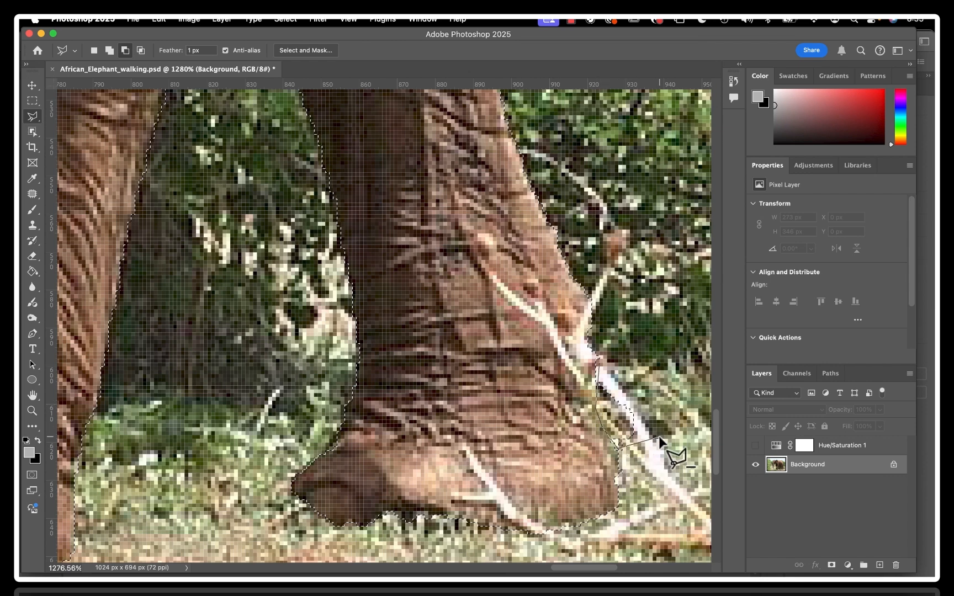
{"action": "left_click", "coordinate": [616, 358]}
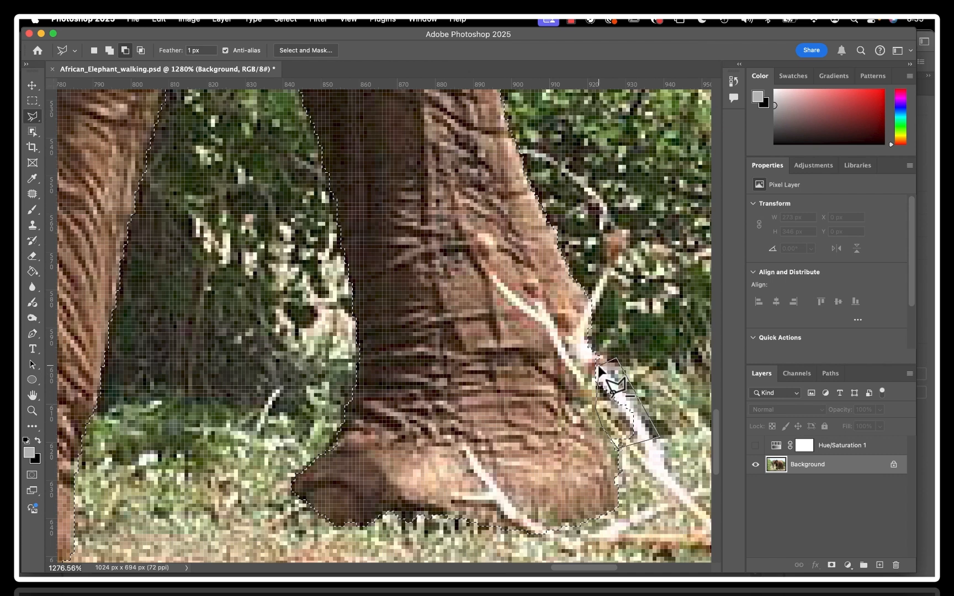
{"action": "left_click", "coordinate": [599, 366], "text": "alt"}
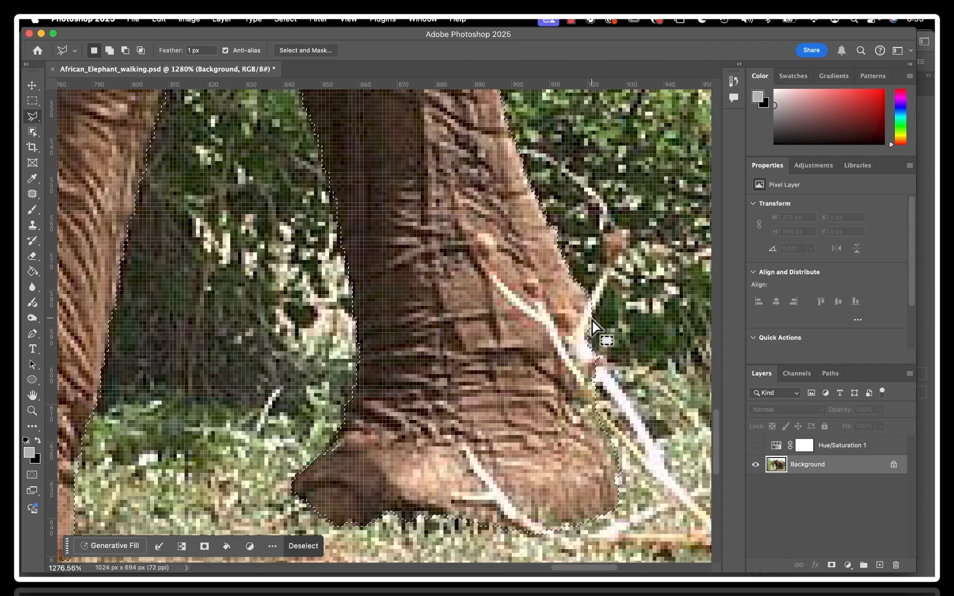
Subtract the white branch section along the back of the farther hind ankle, just above the heel, from the selection
{"action": "key", "text": "alt"}
{"action": "left_click", "coordinate": [588, 298]}
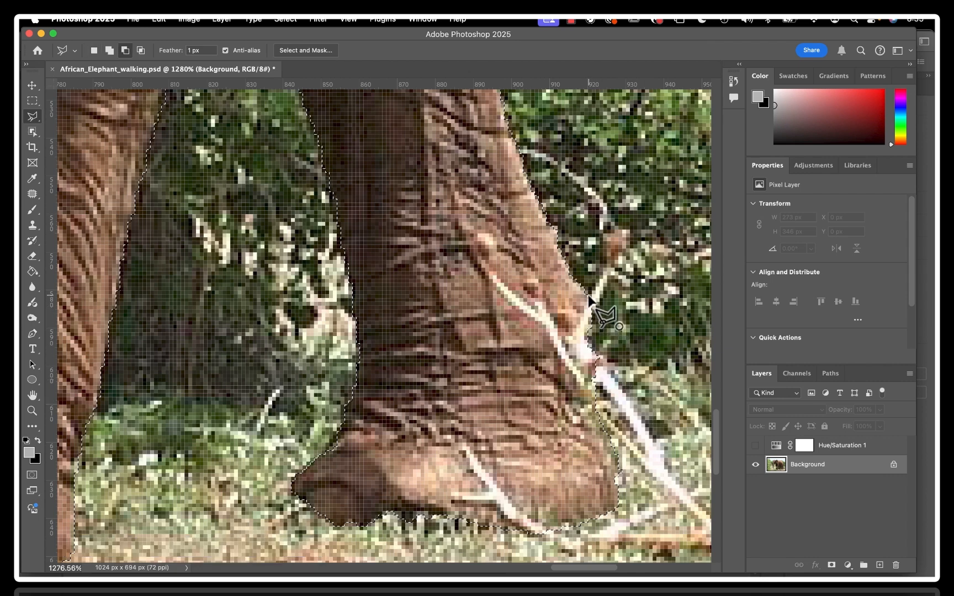
{"action": "left_click", "coordinate": [578, 329]}
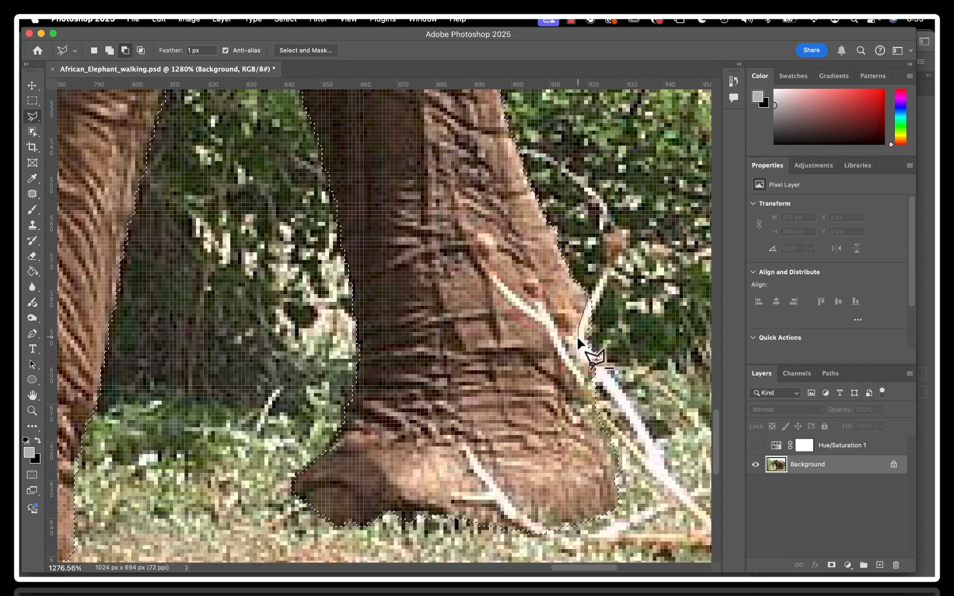
{"action": "left_click", "coordinate": [579, 343]}
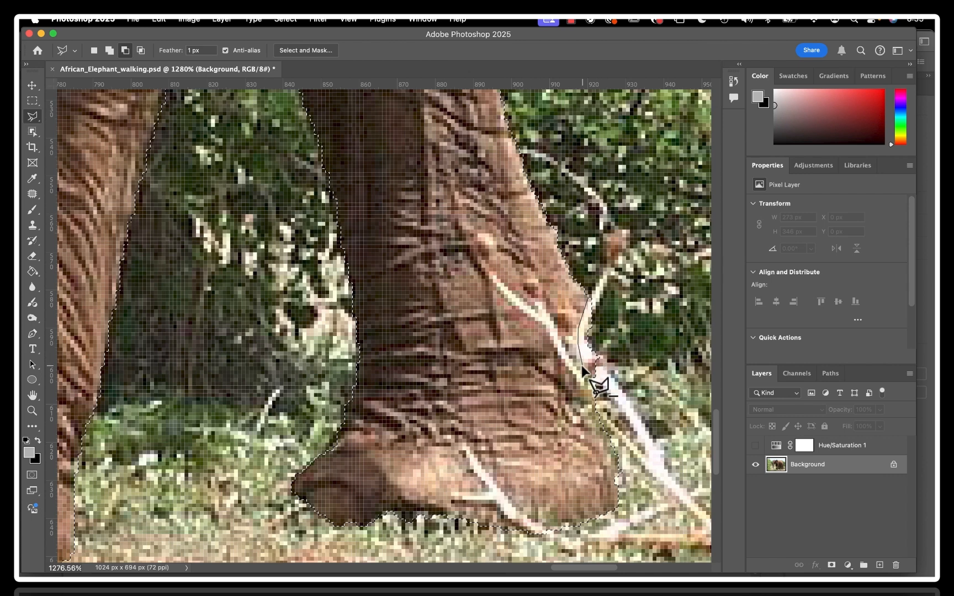
{"action": "left_click", "coordinate": [583, 366]}
{"action": "left_click", "coordinate": [599, 394]}
{"action": "left_click", "coordinate": [611, 352]}
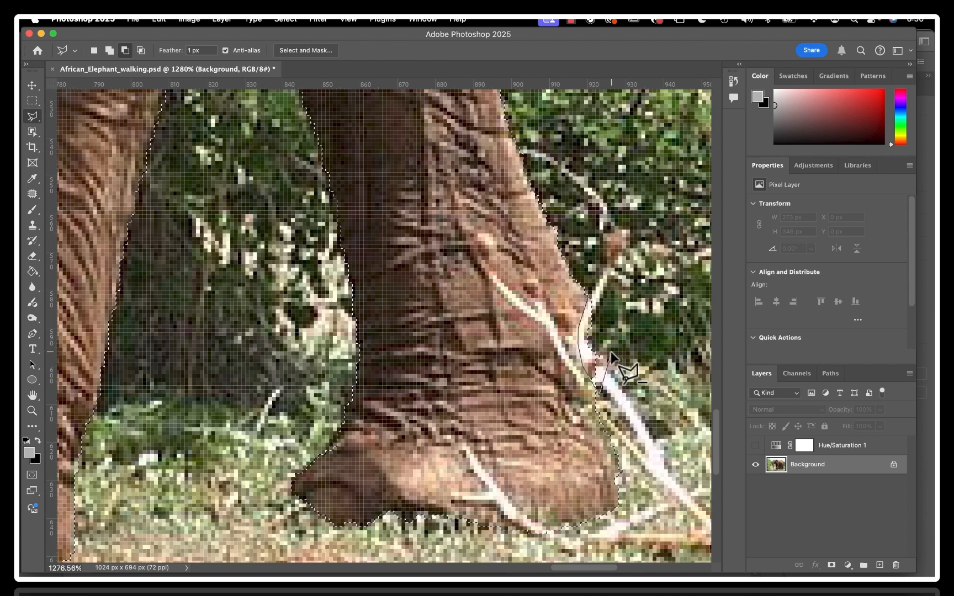
{"action": "left_click", "coordinate": [589, 298]}
Examine the selection edge around the tail tuft, the hind legs and the elephant's overall outline
{"action": "scroll", "coordinate": [588, 298], "scroll_direction": "down", "scroll_amount": 3}
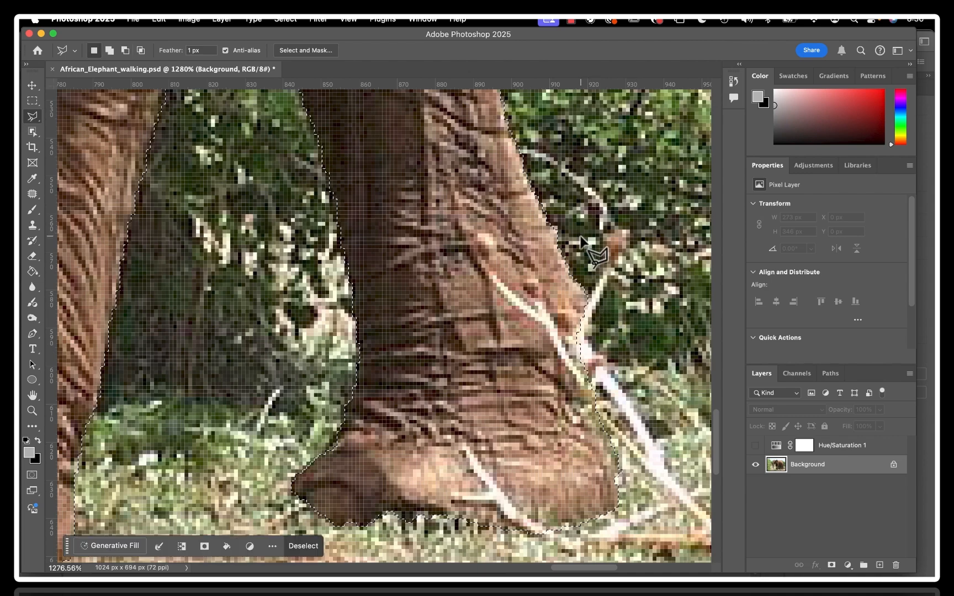
{"action": "scroll", "coordinate": [600, 337], "scroll_direction": "down", "scroll_amount": 5}
{"action": "scroll", "coordinate": [601, 337], "scroll_direction": "up", "scroll_amount": 2}
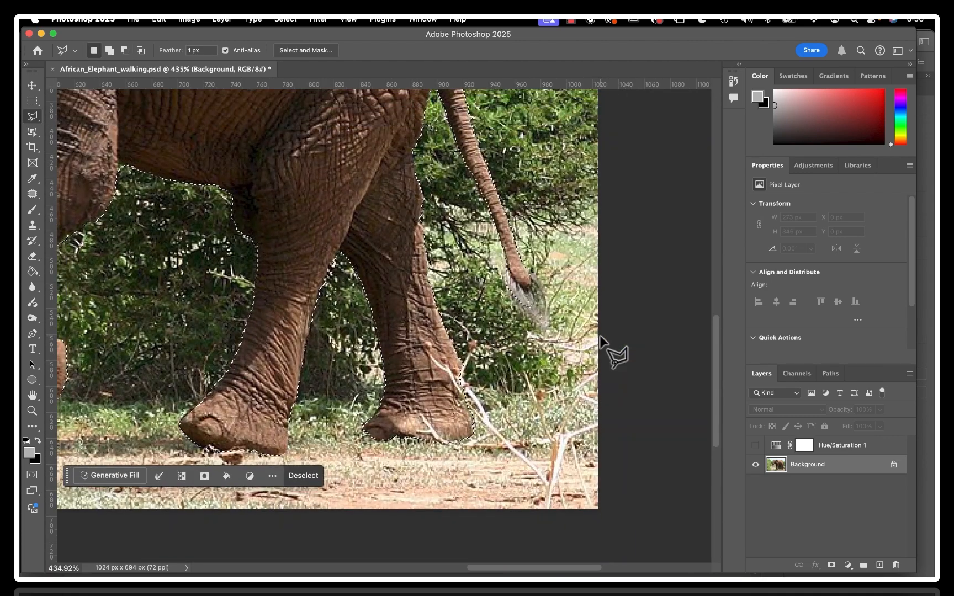
{"action": "scroll", "coordinate": [530, 288], "scroll_direction": "up", "scroll_amount": 4}
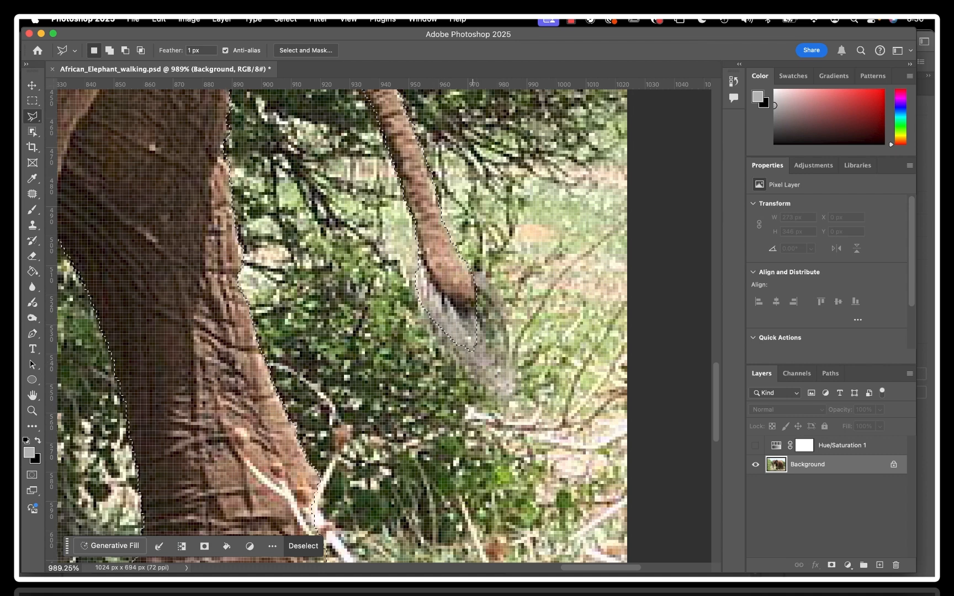
{"action": "scroll", "coordinate": [385, 472], "scroll_direction": "down", "scroll_amount": 2}
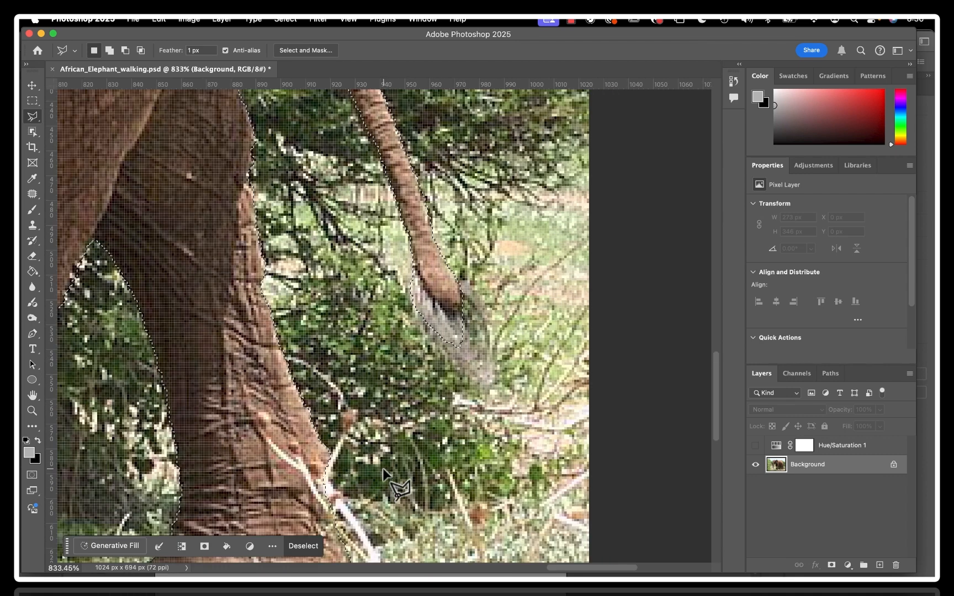
{"action": "scroll", "coordinate": [383, 470], "scroll_direction": "down", "scroll_amount": 3}
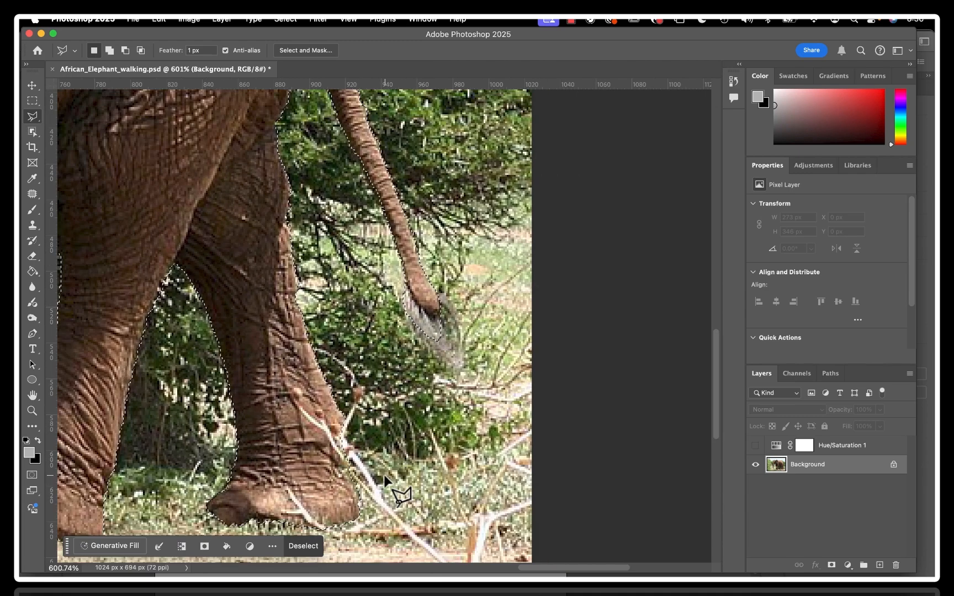
{"action": "scroll", "coordinate": [385, 480], "scroll_direction": "down", "scroll_amount": 4}
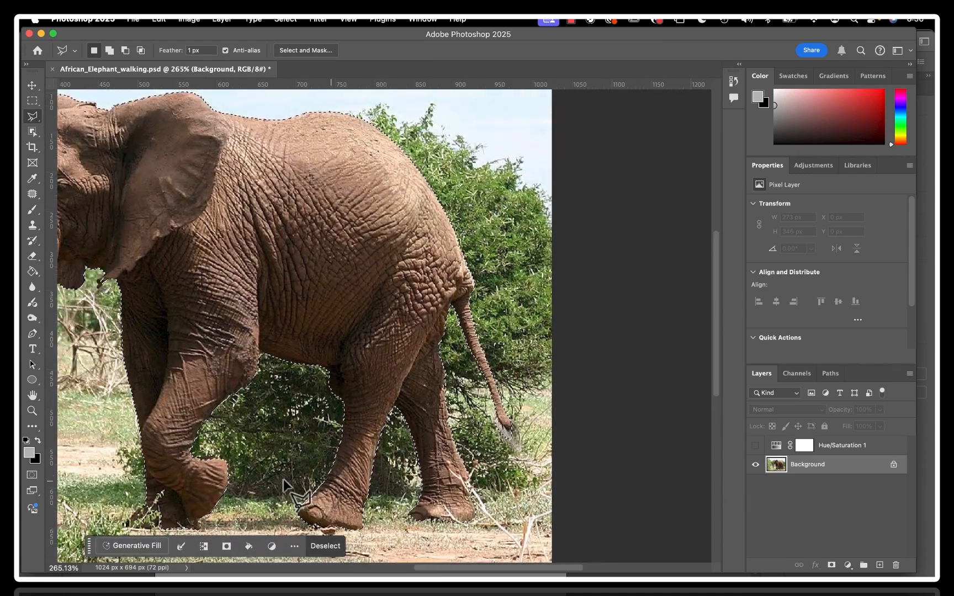
{"action": "scroll", "coordinate": [229, 374], "scroll_direction": "left", "scroll_amount": 8}
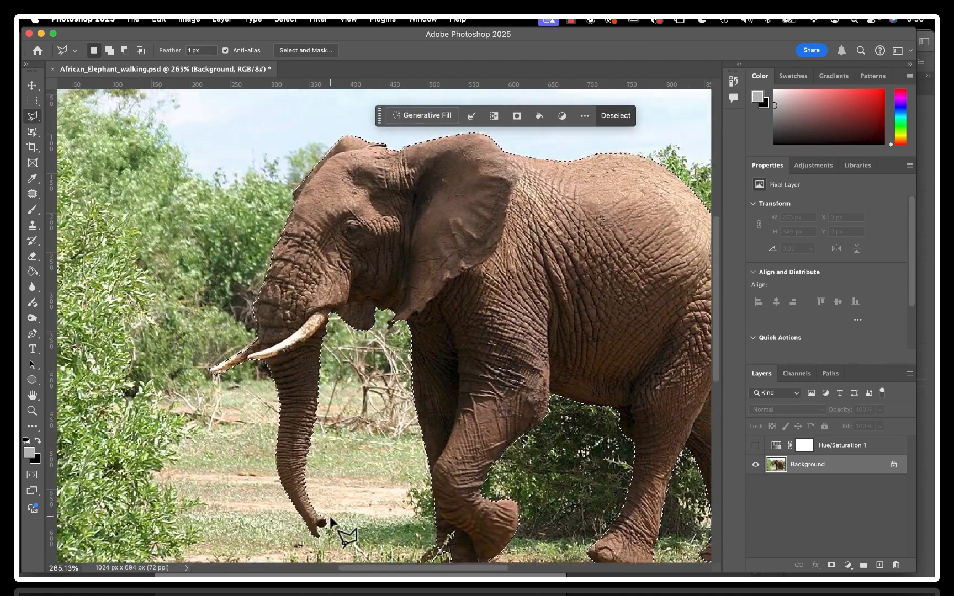
Subtract the stray leaf patch beside the trunk tip from the selection with the Quick Selection tool
{"action": "scroll", "coordinate": [330, 518], "scroll_direction": "up", "scroll_amount": 4}
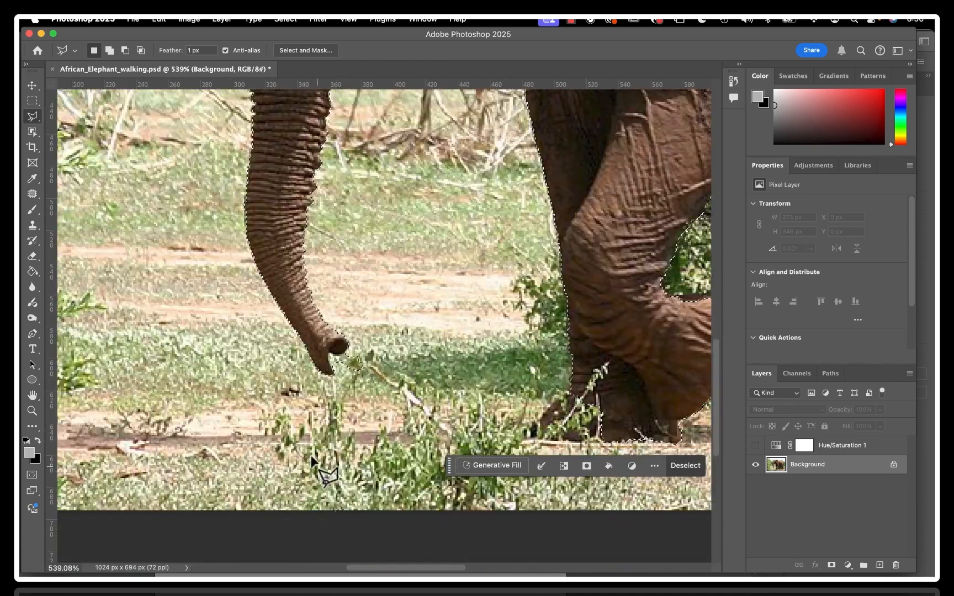
{"action": "scroll", "coordinate": [387, 331], "scroll_direction": "up", "scroll_amount": 4}
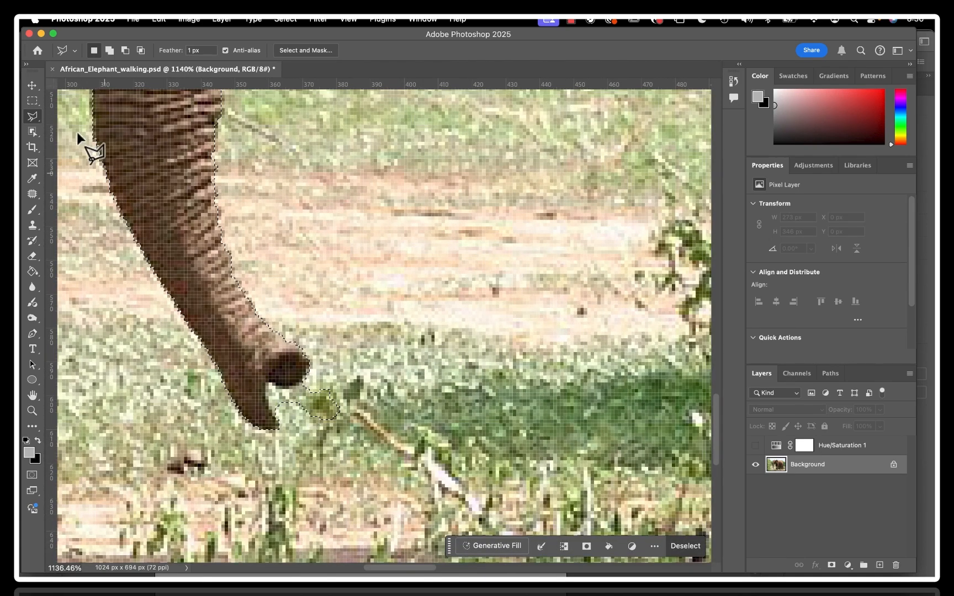
{"action": "left_click", "coordinate": [32, 117]}
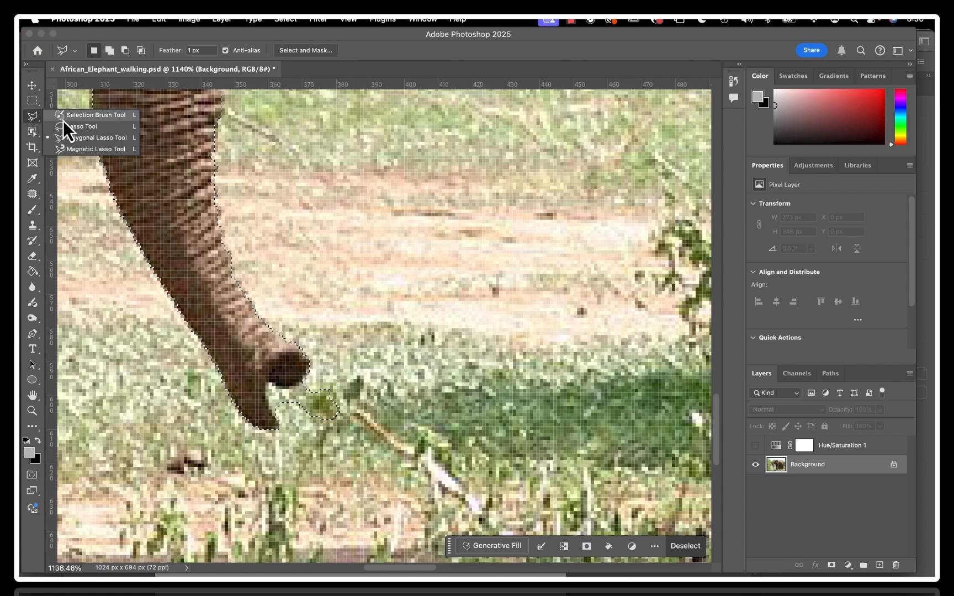
{"action": "left_click", "coordinate": [31, 131]}
{"action": "left_click", "coordinate": [31, 131]}
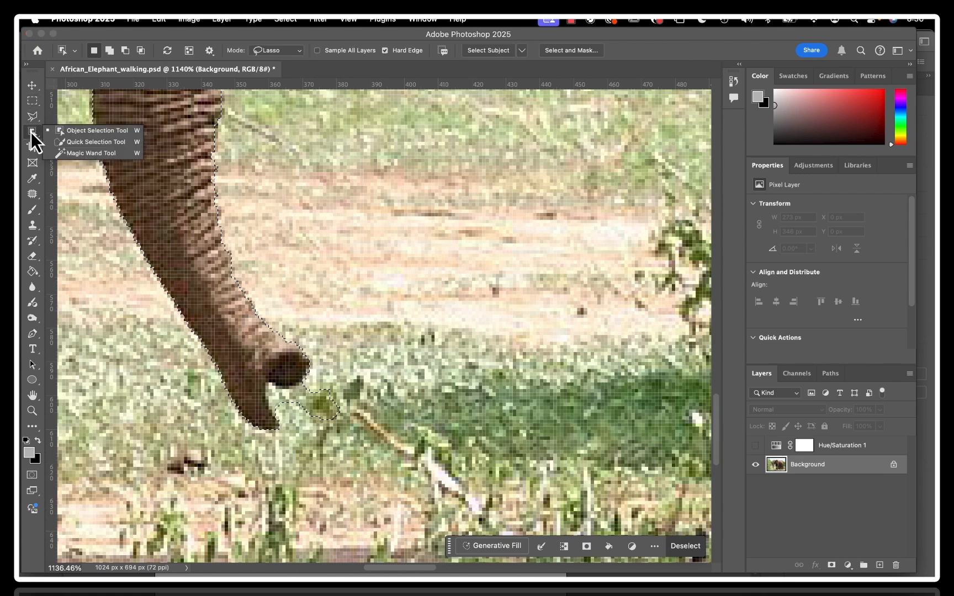
{"action": "left_click", "coordinate": [87, 141]}
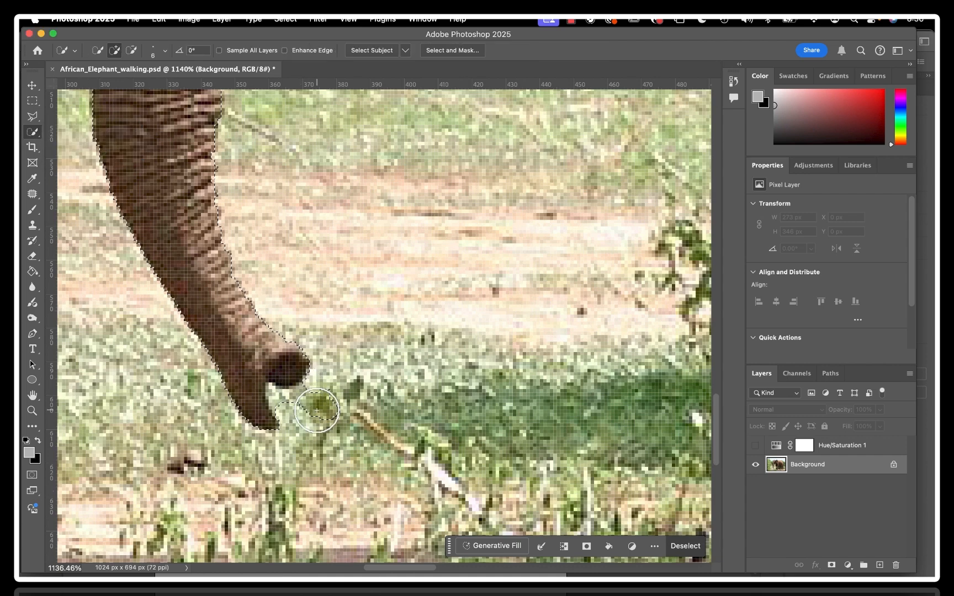
{"action": "key", "text": "alt"}
{"action": "left_click_drag", "start_coordinate": [337, 418], "coordinate": [321, 398]}
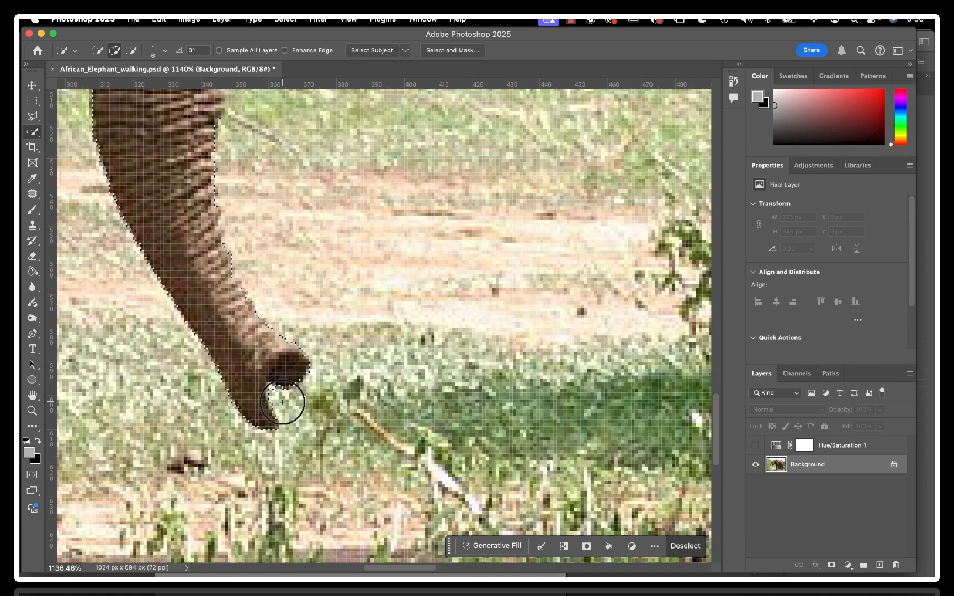
Reduce the Quick Selection brush size to 3 and subtract the grass in the notch of the trunk tip
{"action": "key", "text": "bracketleft"}
{"action": "key", "text": "bracketleft"}
{"action": "key", "text": "bracketleft"}
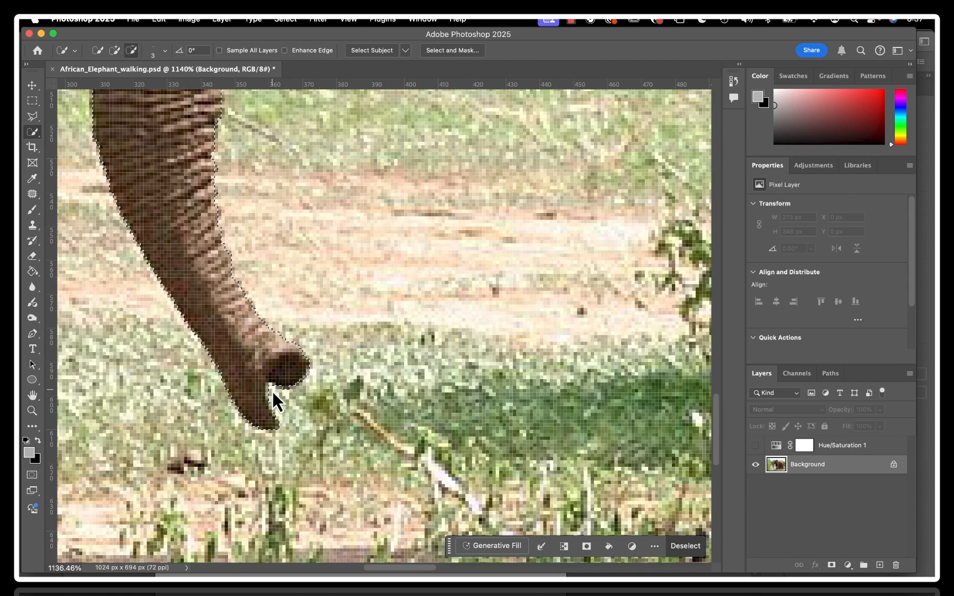
{"action": "left_click", "coordinate": [275, 395]}
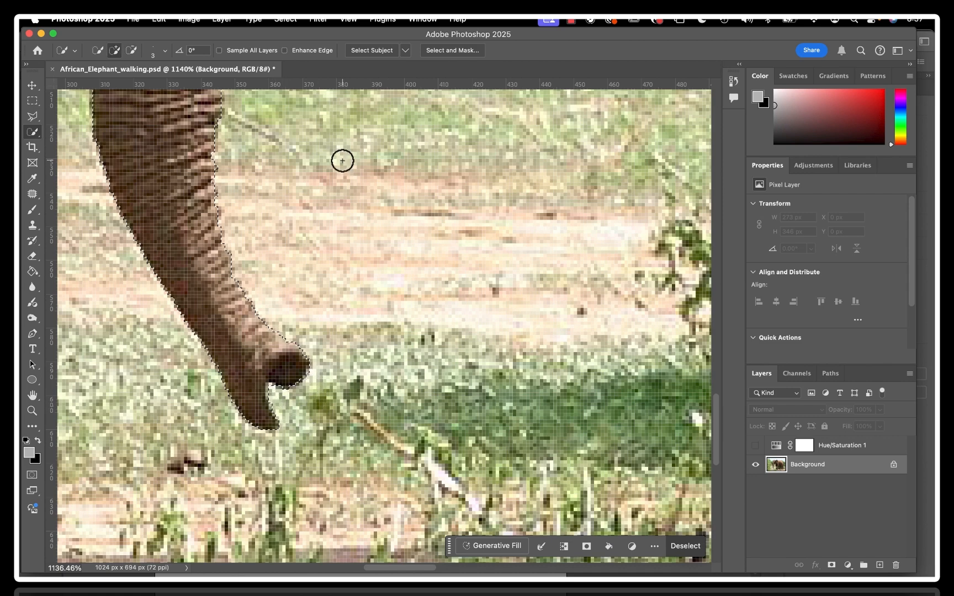
Try to extend the selection along the upper edge of the farther tusk near the trunk with a Quick Selection stroke
{"action": "scroll", "coordinate": [342, 160], "scroll_direction": "up", "scroll_amount": 5}
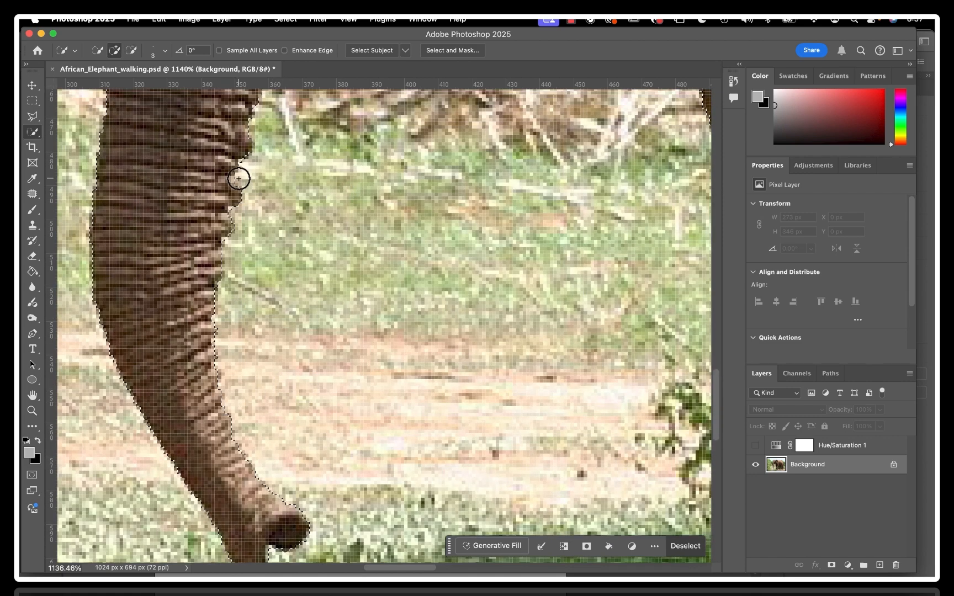
{"action": "scroll", "coordinate": [243, 182], "scroll_direction": "up", "scroll_amount": 3}
{"action": "scroll", "coordinate": [243, 182], "scroll_direction": "left", "scroll_amount": 3}
{"action": "scroll", "coordinate": [371, 166], "scroll_direction": "up", "scroll_amount": 5}
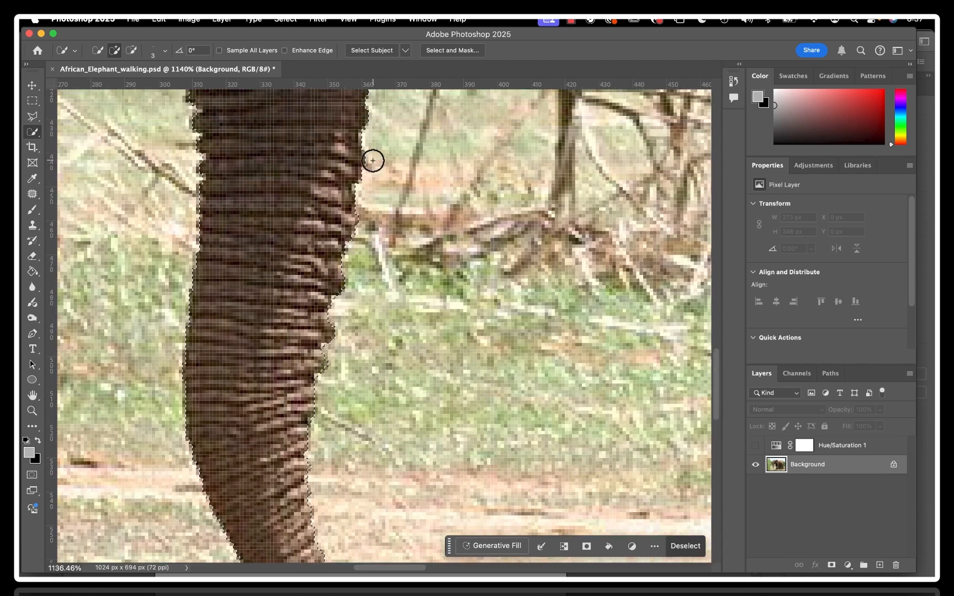
{"action": "scroll", "coordinate": [373, 161], "scroll_direction": "up", "scroll_amount": 4}
{"action": "scroll", "coordinate": [372, 161], "scroll_direction": "up", "scroll_amount": 1}
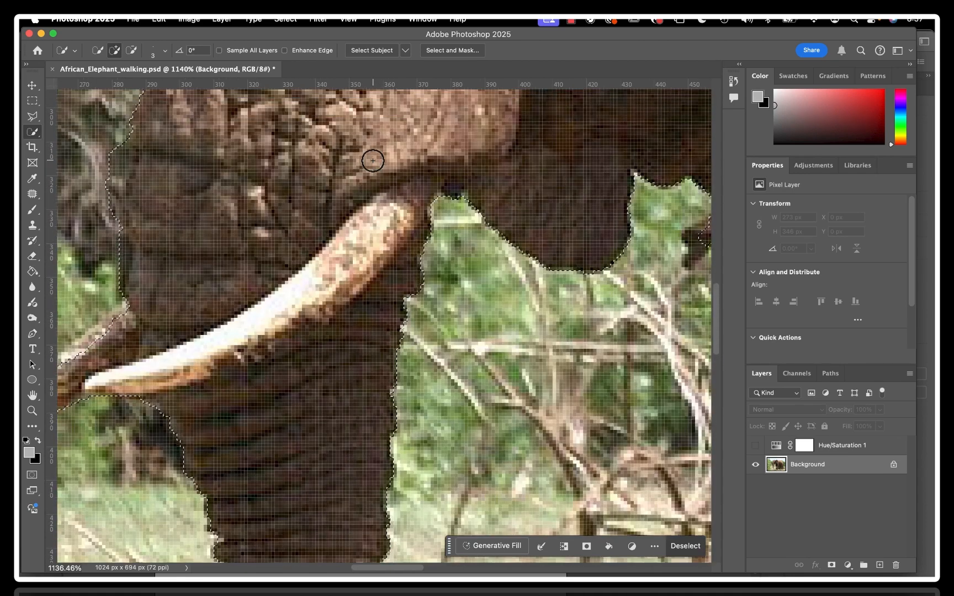
{"action": "scroll", "coordinate": [359, 143], "scroll_direction": "left", "scroll_amount": 6}
{"action": "scroll", "coordinate": [358, 144], "scroll_direction": "down", "scroll_amount": 2}
{"action": "left_click_drag", "start_coordinate": [354, 255], "coordinate": [290, 299]}
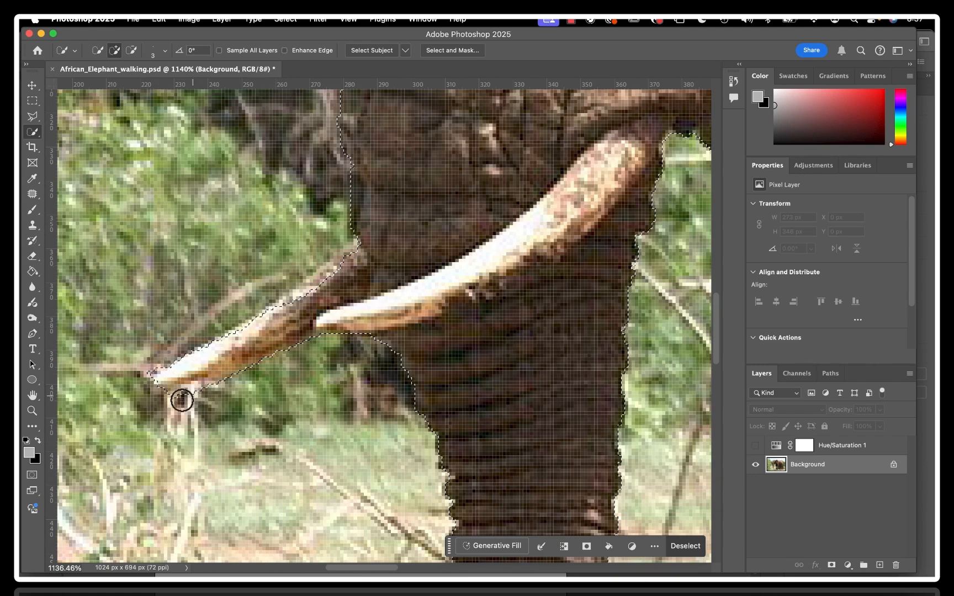
Add the missing strip along the farther tusk's upper edge to the selection with the Polygonal Lasso tool
{"action": "left_click", "coordinate": [32, 116]}
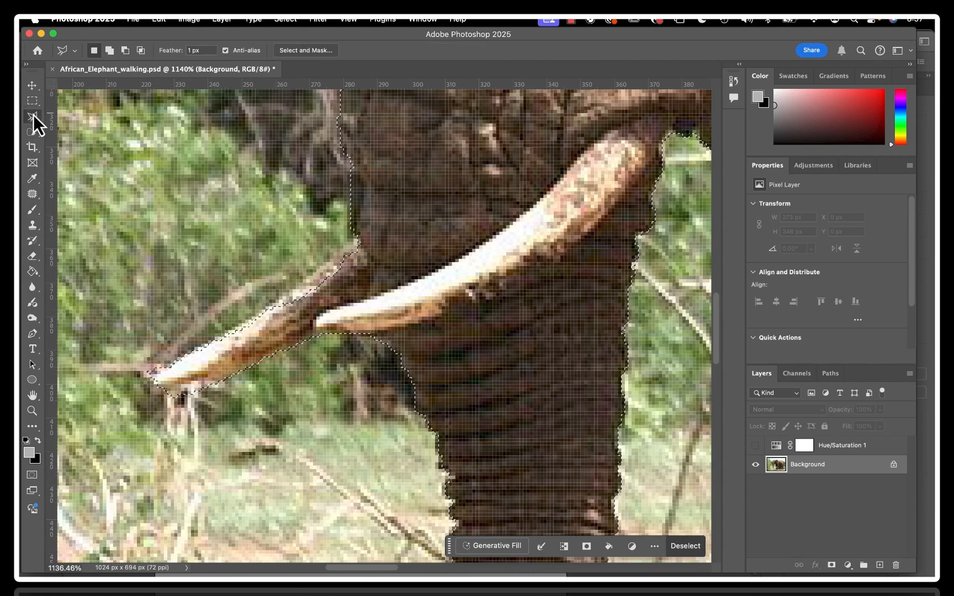
{"action": "key", "text": "shift"}
{"action": "left_click", "coordinate": [360, 230]}
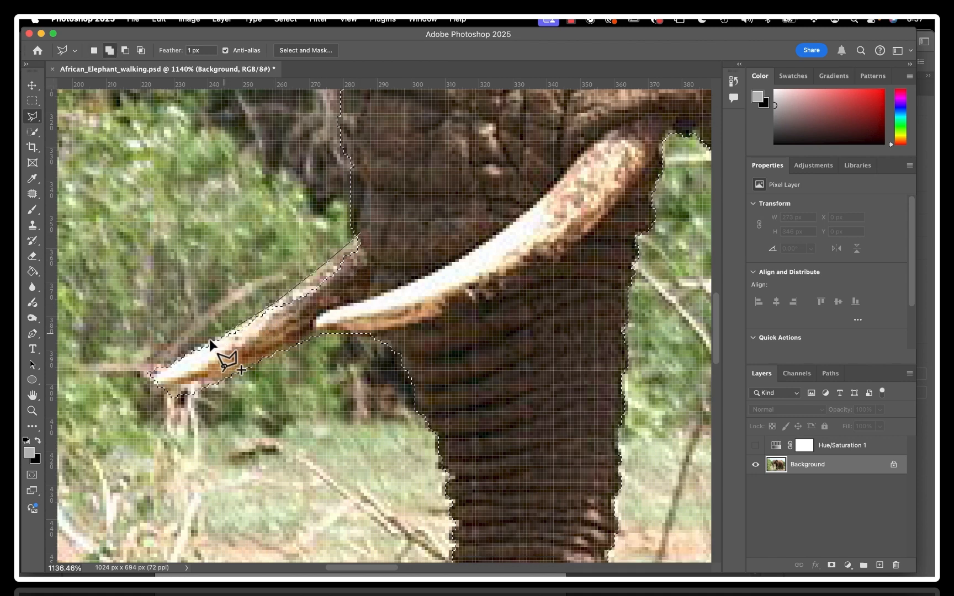
{"action": "left_click", "coordinate": [153, 378]}
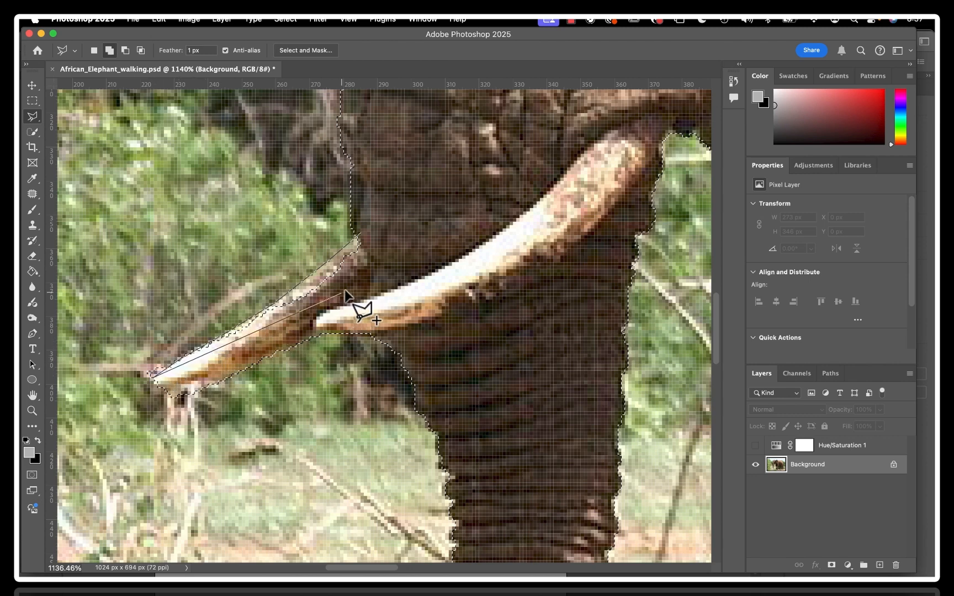
{"action": "left_click", "coordinate": [316, 311]}
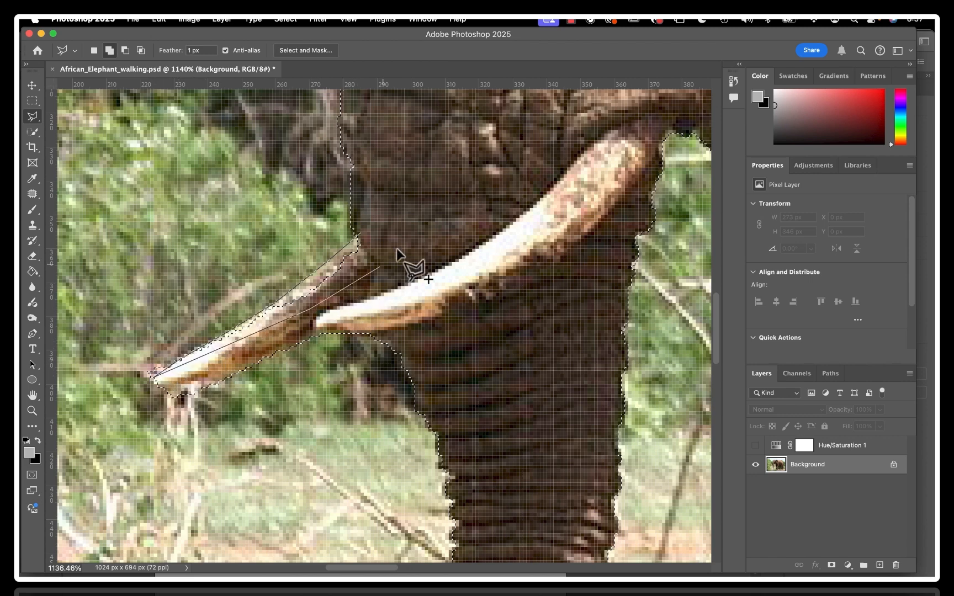
{"action": "left_click", "coordinate": [362, 236]}
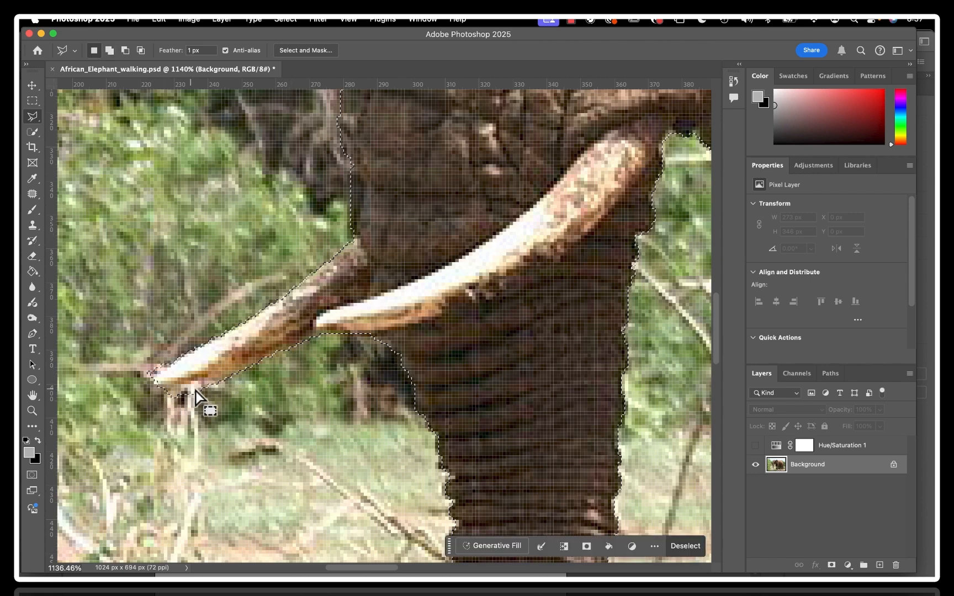
Subtract the sliver of background beneath the farther tusk's tip from the selection with the Polygonal Lasso tool
{"action": "key", "text": "alt"}
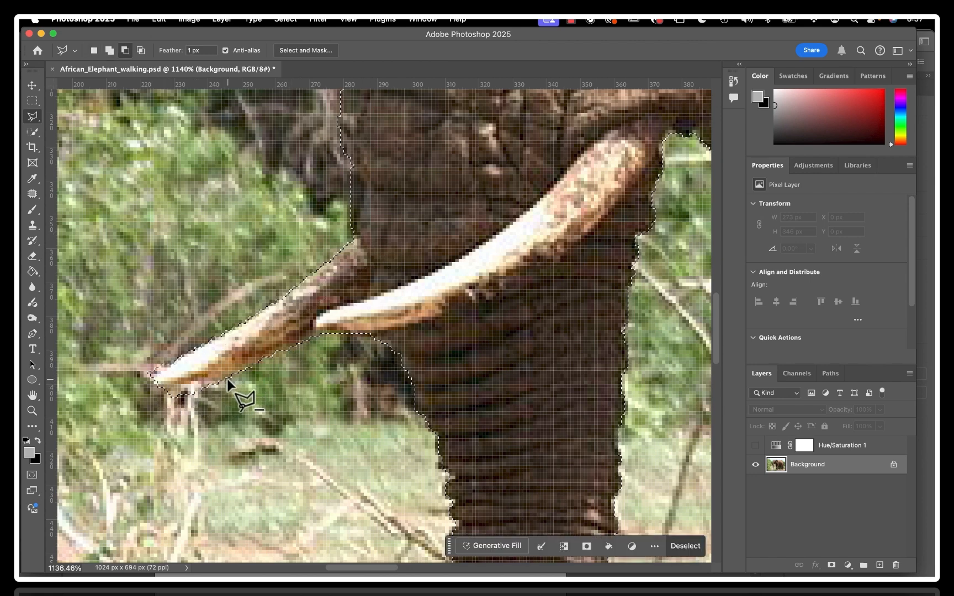
{"action": "left_click", "coordinate": [230, 377], "text": "alt"}
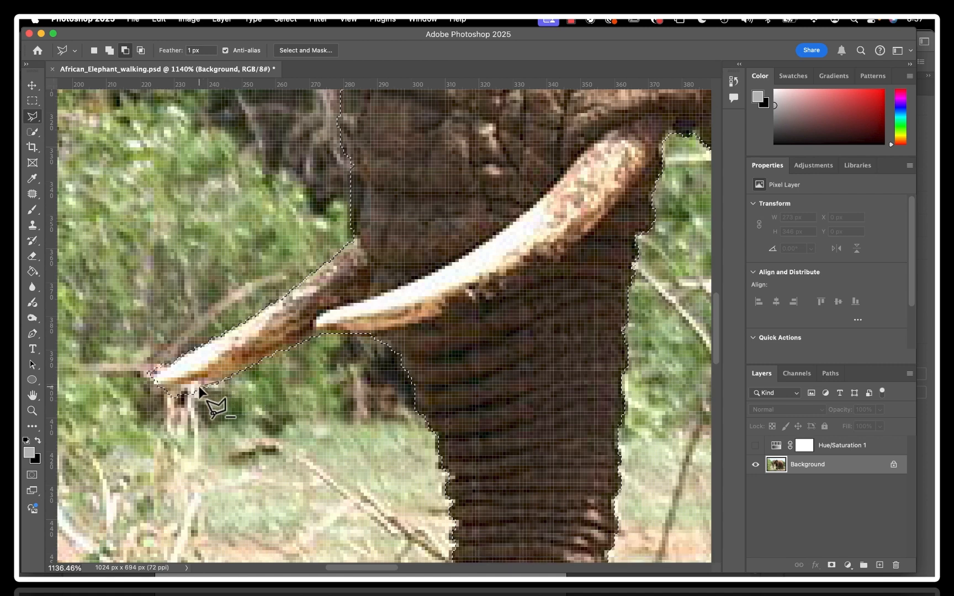
{"action": "left_click", "coordinate": [150, 390]}
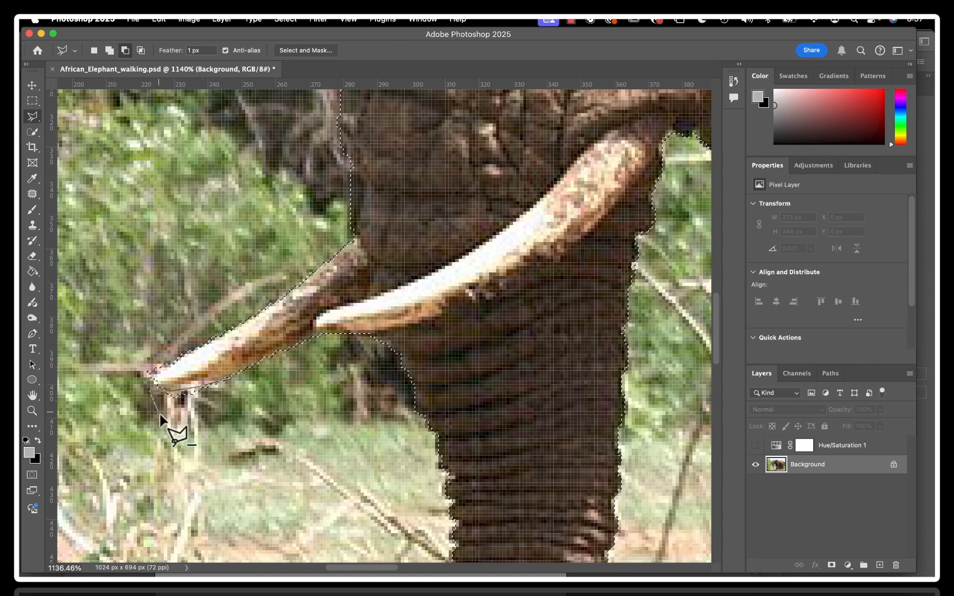
{"action": "left_click", "coordinate": [163, 416]}
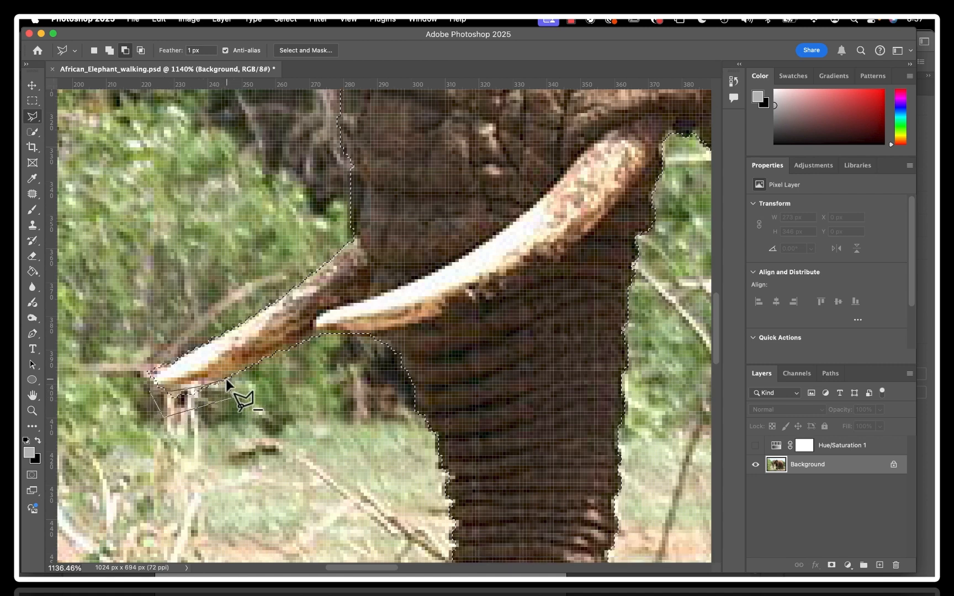
{"action": "left_click", "coordinate": [230, 379]}
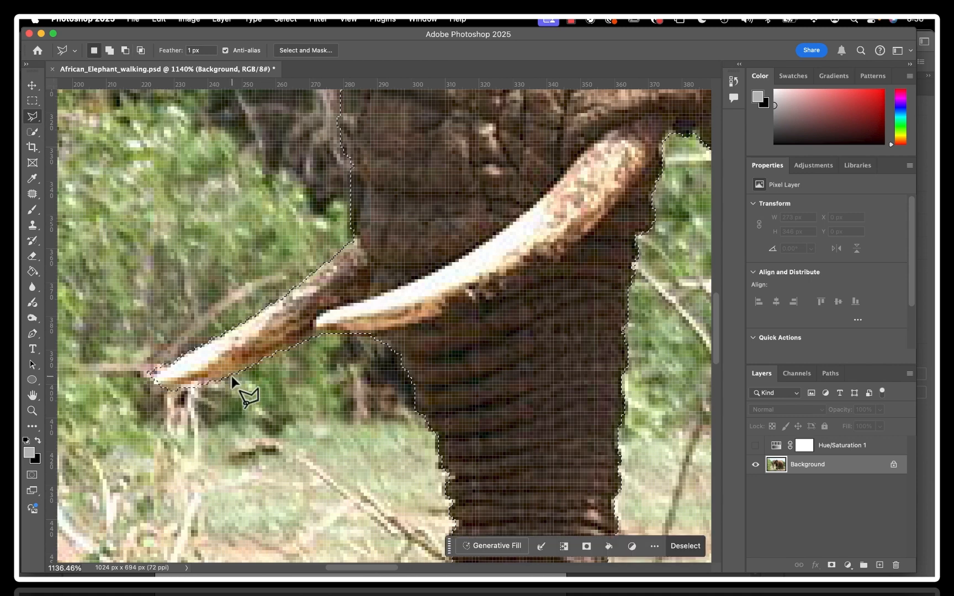
Examine the selection edge around the trunk, forehead, top of the head and ear
{"action": "scroll", "coordinate": [360, 371], "scroll_direction": "down", "scroll_amount": 5}
{"action": "scroll", "coordinate": [361, 371], "scroll_direction": "up", "scroll_amount": 5}
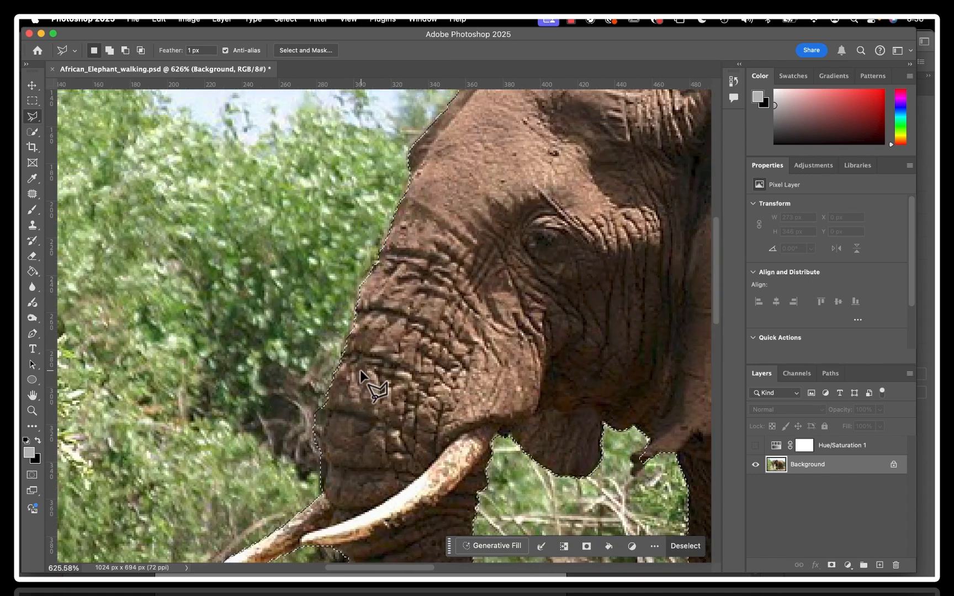
{"action": "scroll", "coordinate": [361, 373], "scroll_direction": "right", "scroll_amount": 5}
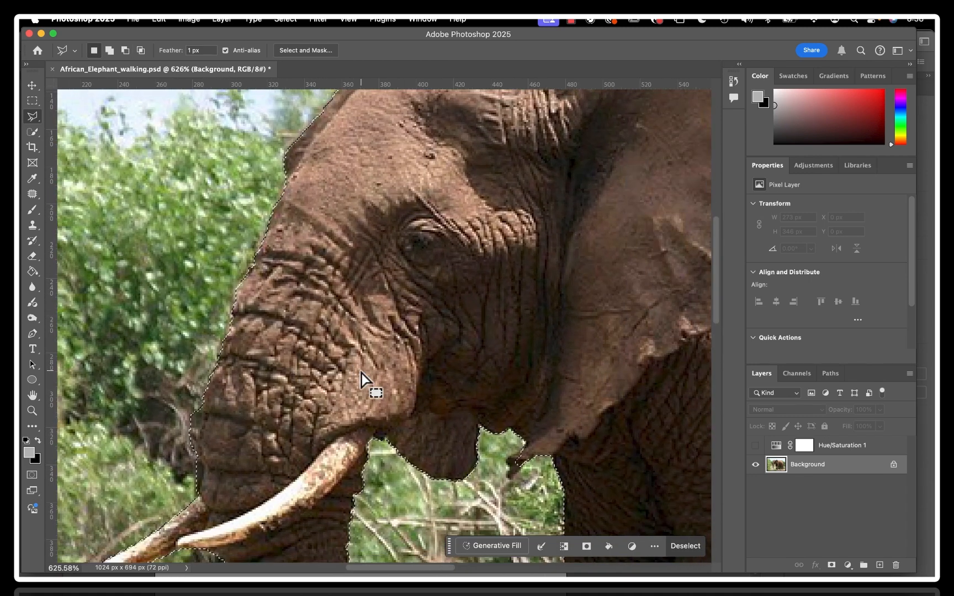
{"action": "scroll", "coordinate": [361, 373], "scroll_direction": "up", "scroll_amount": 5}
{"action": "scroll", "coordinate": [361, 373], "scroll_direction": "down", "scroll_amount": 5}
{"action": "scroll", "coordinate": [362, 373], "scroll_direction": "right", "scroll_amount": 5}
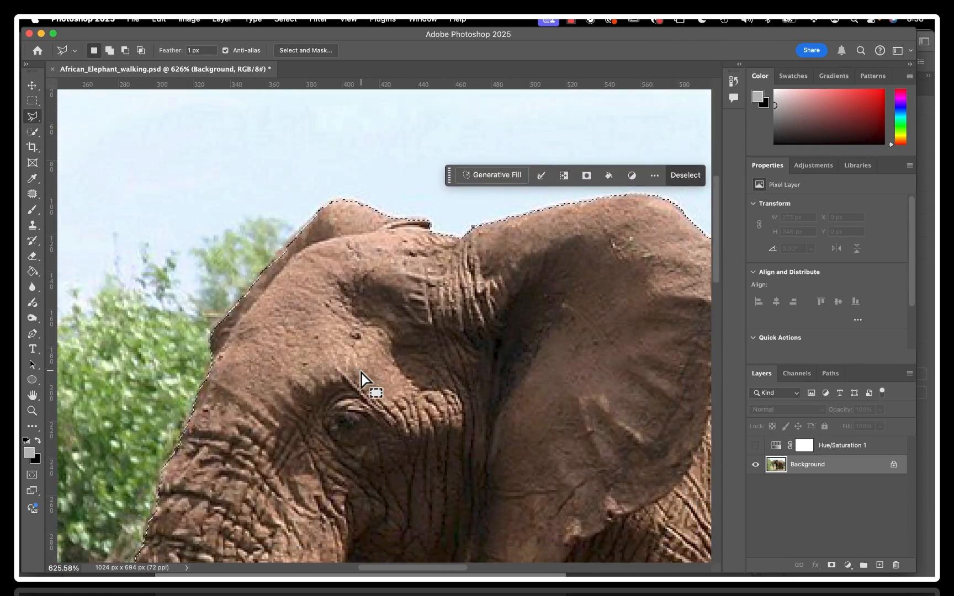
{"action": "scroll", "coordinate": [361, 373], "scroll_direction": "right", "scroll_amount": 5}
{"action": "scroll", "coordinate": [362, 374], "scroll_direction": "down", "scroll_amount": 5}
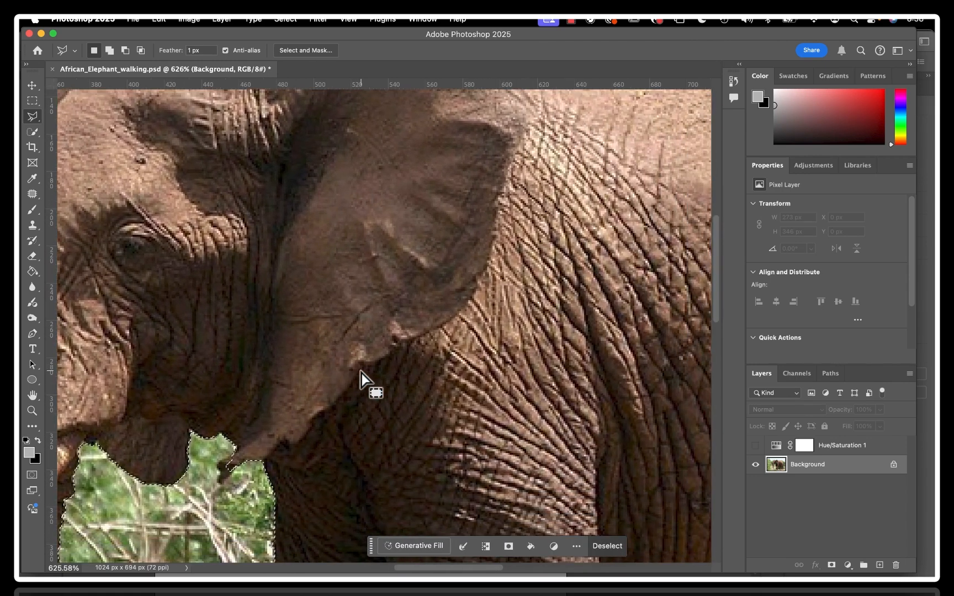
Add the dark lower tip of the ear beneath the jaw to the selection with the Quick Selection tool
{"action": "scroll", "coordinate": [229, 489], "scroll_direction": "down", "scroll_amount": 5}
{"action": "scroll", "coordinate": [237, 489], "scroll_direction": "up", "scroll_amount": 10}
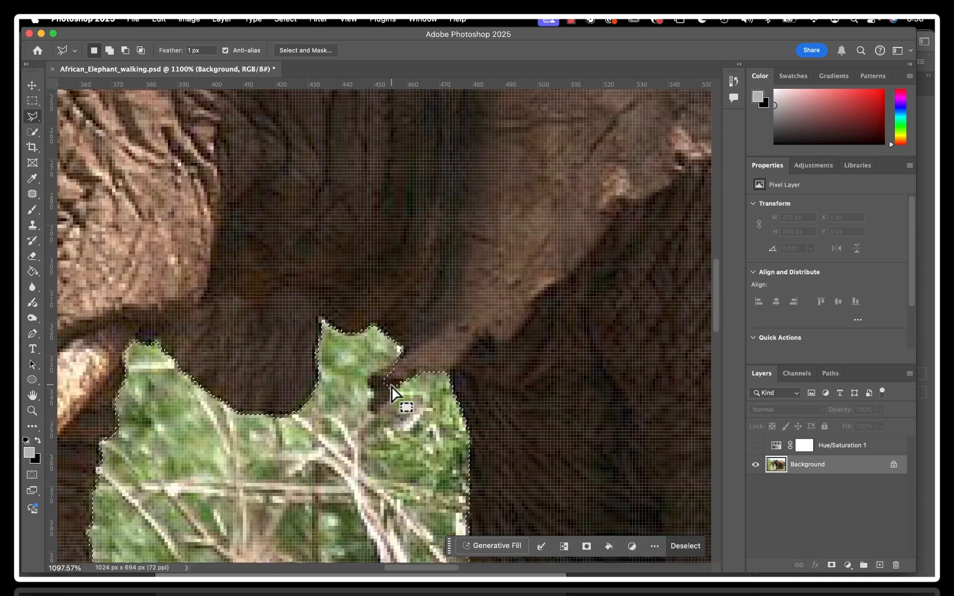
{"action": "left_click", "coordinate": [34, 117]}
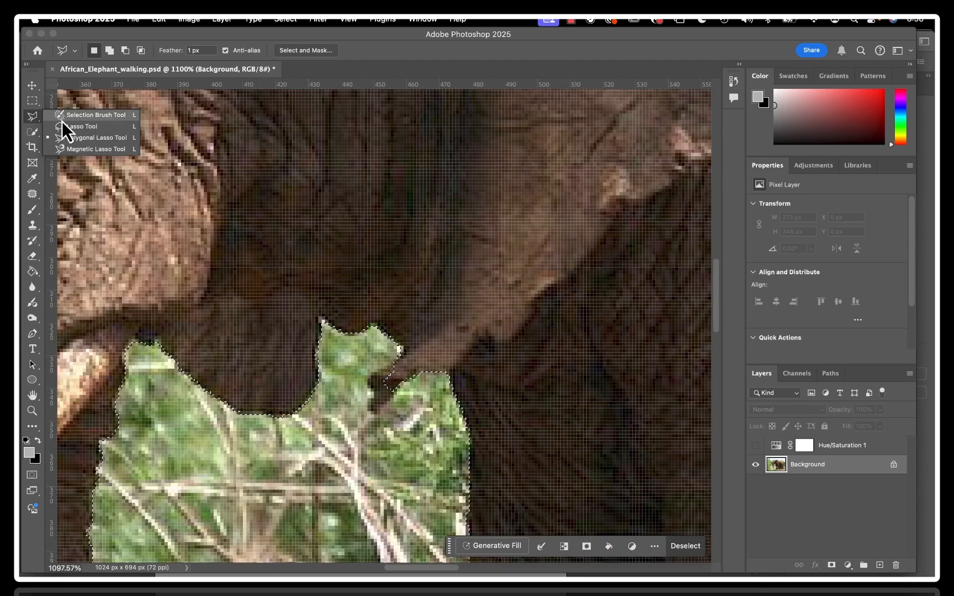
{"action": "left_click", "coordinate": [31, 137]}
{"action": "left_click", "coordinate": [31, 141]}
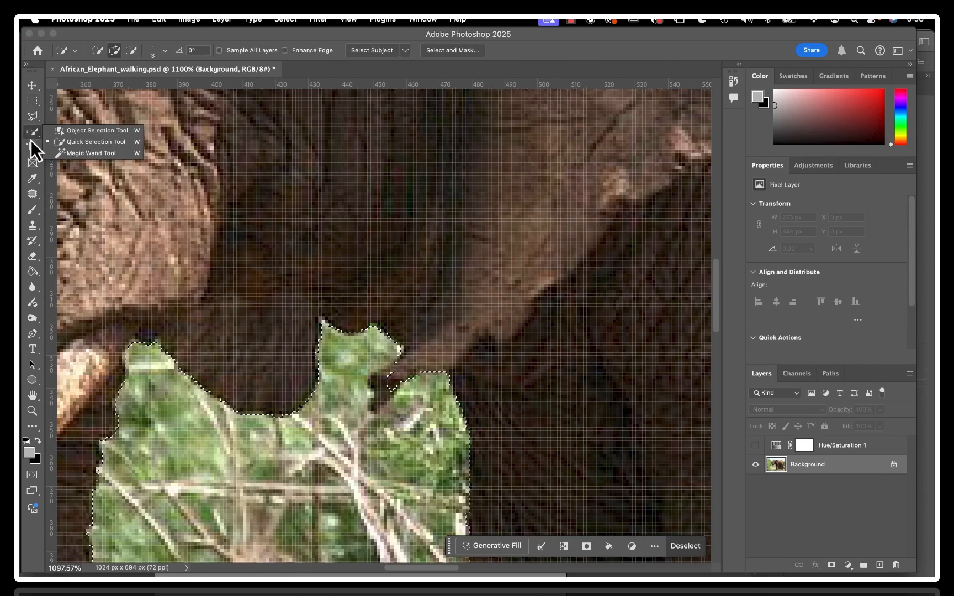
{"action": "left_click", "coordinate": [80, 143]}
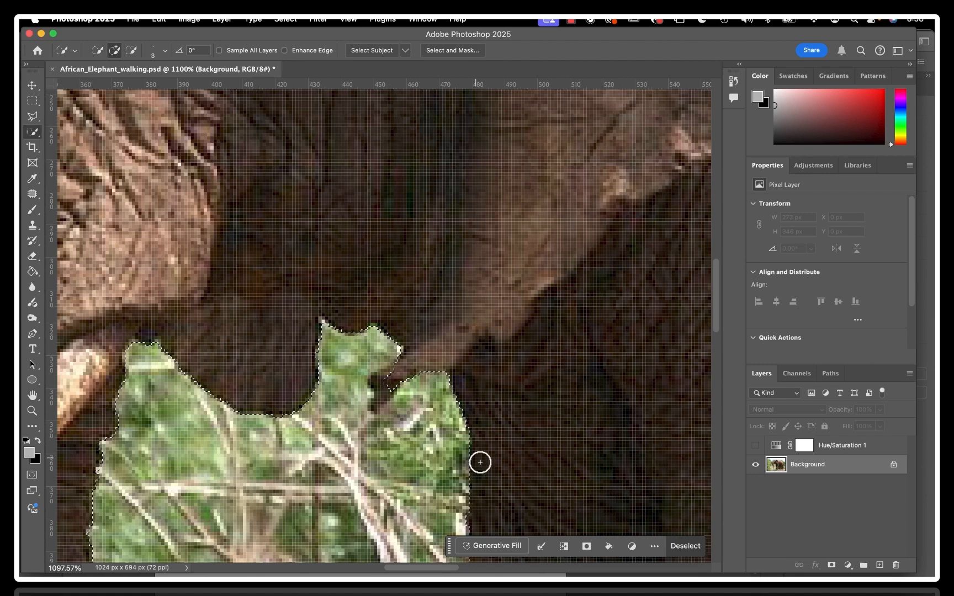
{"action": "left_click", "coordinate": [377, 385], "text": "alt"}
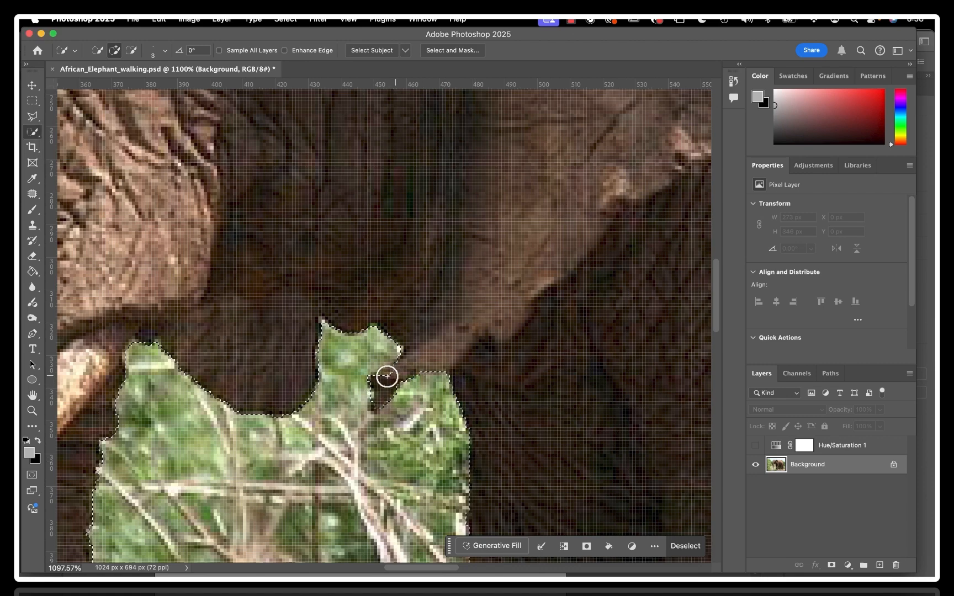
{"action": "left_click", "coordinate": [387, 376], "text": "alt"}
{"action": "left_click", "coordinate": [393, 372], "text": "alt"}
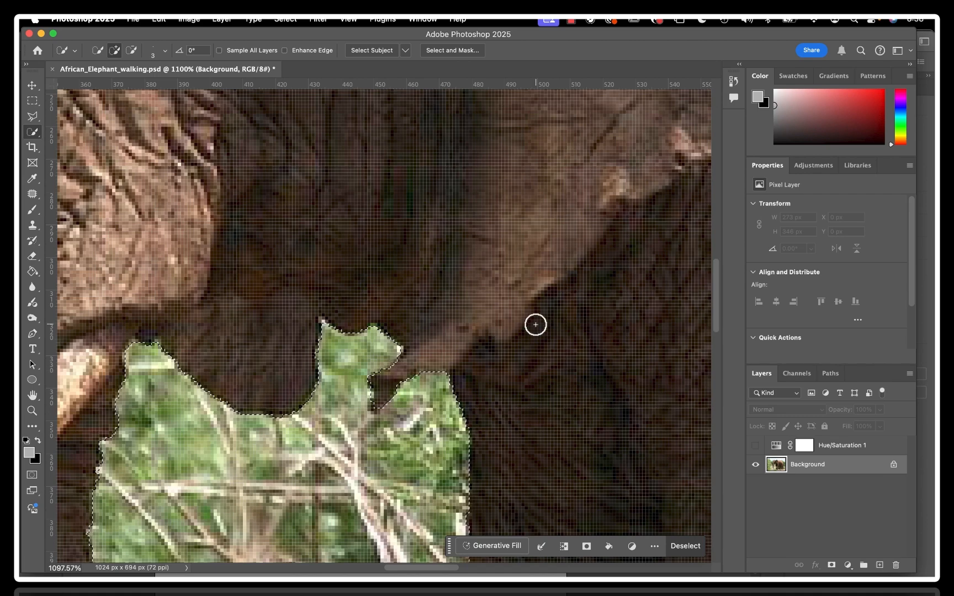
Add the front foot's toe area hidden behind the grass and twigs to the selection with the Polygonal Lasso tool
{"action": "scroll", "coordinate": [535, 325], "scroll_direction": "down", "scroll_amount": 20}
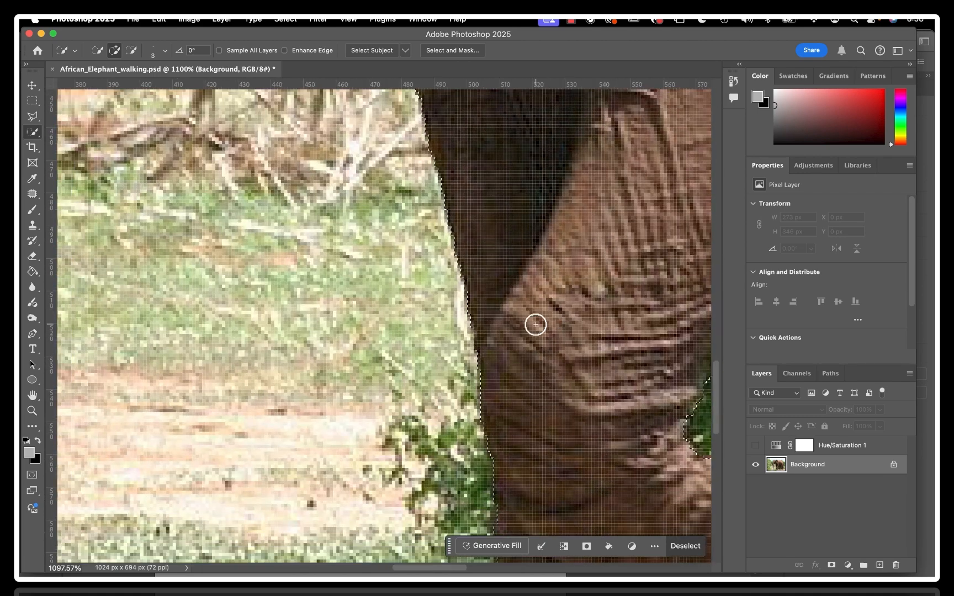
{"action": "scroll", "coordinate": [535, 325], "scroll_direction": "down", "scroll_amount": 10}
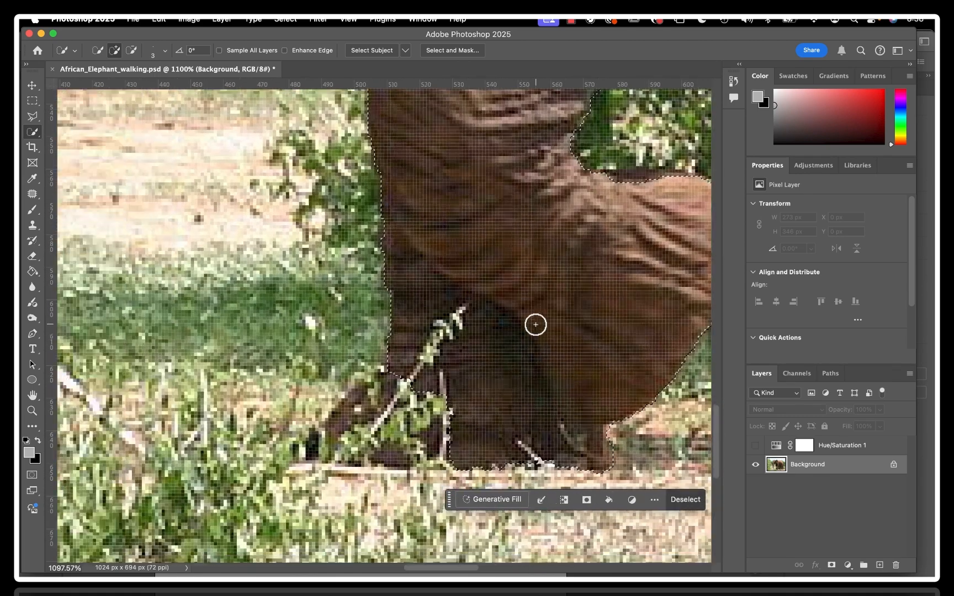
{"action": "scroll", "coordinate": [535, 325], "scroll_direction": "left", "scroll_amount": 3}
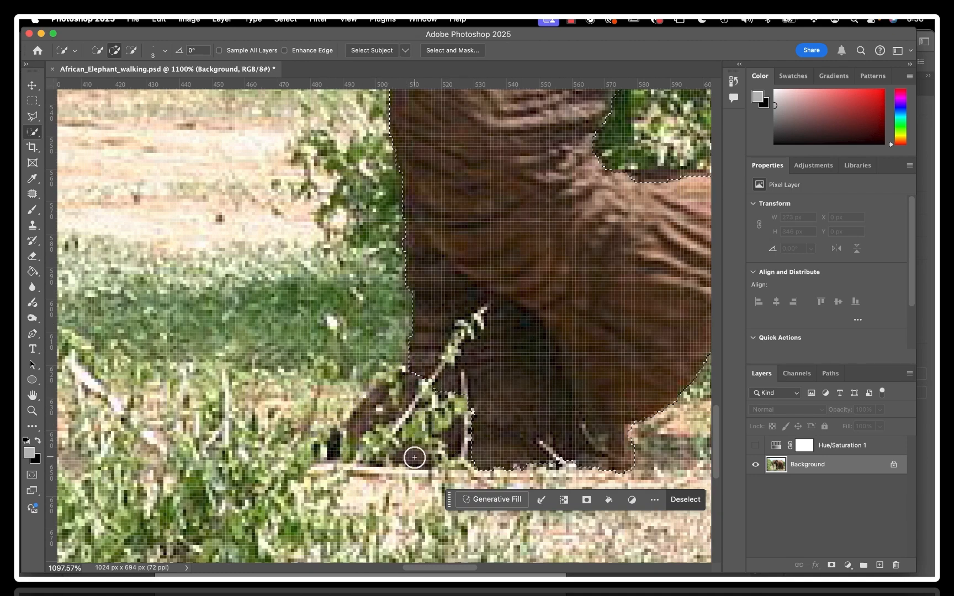
{"action": "left_click", "coordinate": [38, 116]}
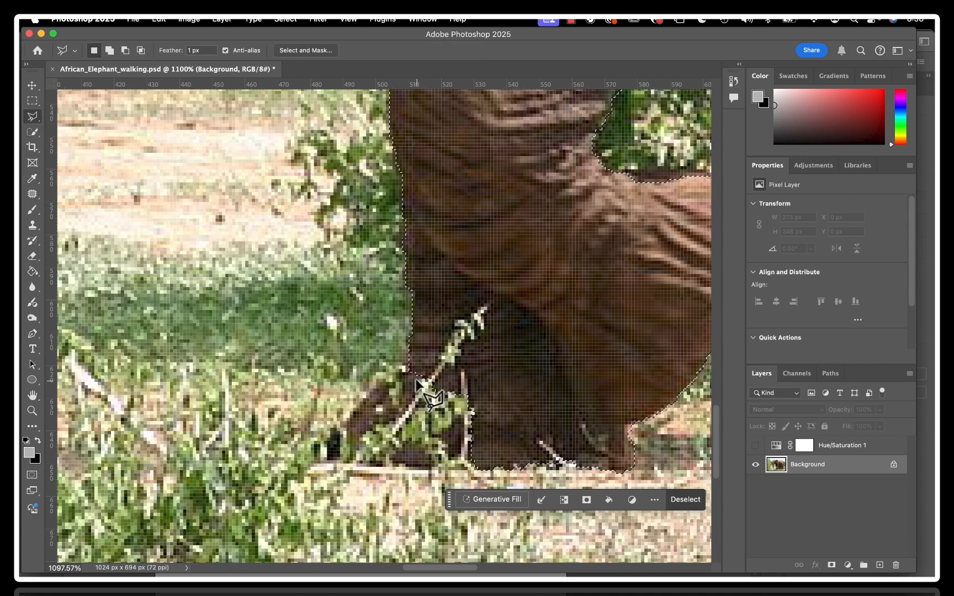
{"action": "left_click", "coordinate": [409, 360], "text": "shift"}
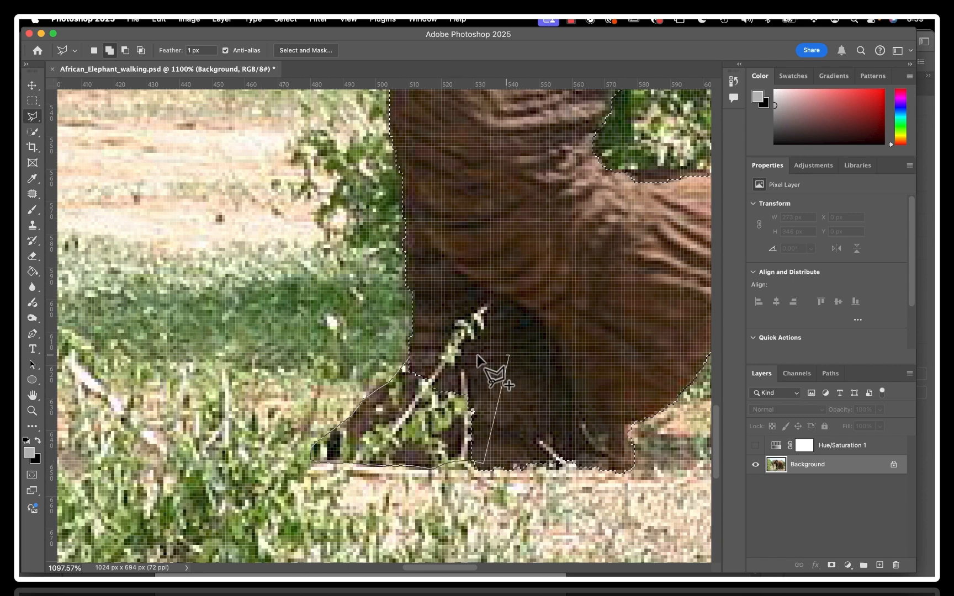
{"action": "left_click", "coordinate": [409, 361]}
Subtract the small green corner between the front leg and the belly from the selection with the Polygonal Lasso tool
{"action": "scroll", "coordinate": [574, 372], "scroll_direction": "right", "scroll_amount": 5}
{"action": "scroll", "coordinate": [574, 372], "scroll_direction": "up", "scroll_amount": 2}
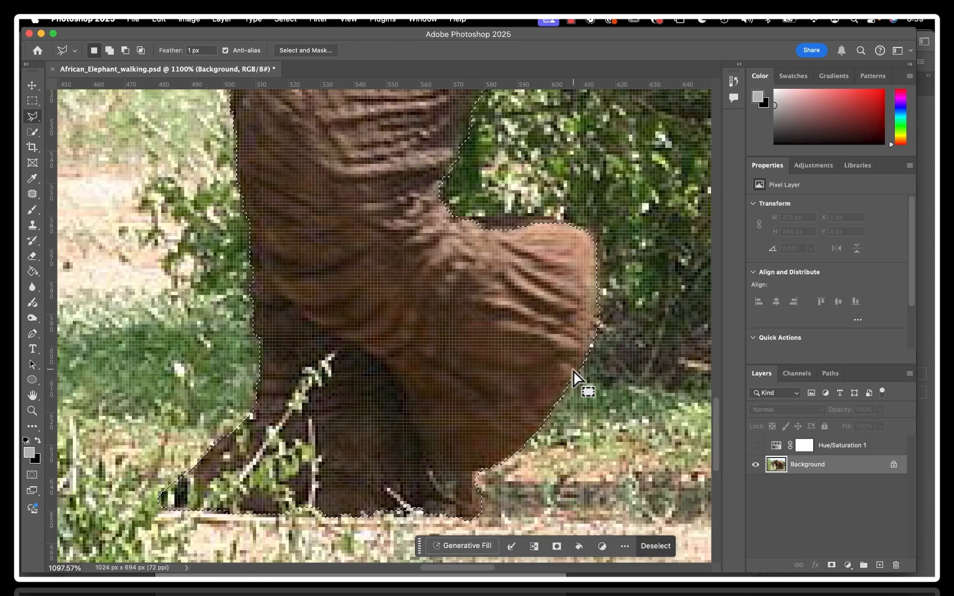
{"action": "scroll", "coordinate": [575, 372], "scroll_direction": "right", "scroll_amount": 10}
{"action": "scroll", "coordinate": [574, 372], "scroll_direction": "up", "scroll_amount": 15}
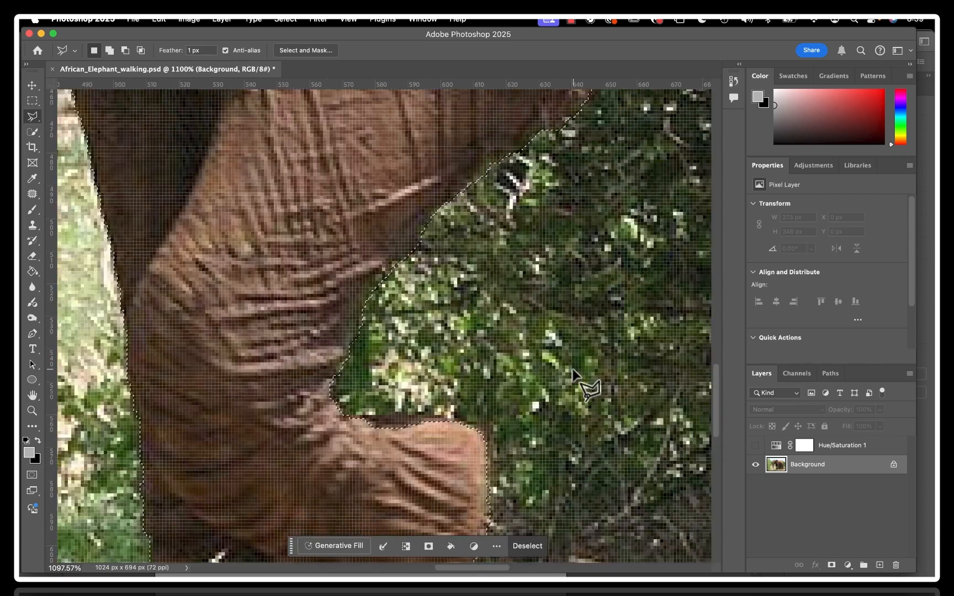
{"action": "scroll", "coordinate": [574, 372], "scroll_direction": "right", "scroll_amount": 5}
{"action": "scroll", "coordinate": [574, 372], "scroll_direction": "up", "scroll_amount": 9}
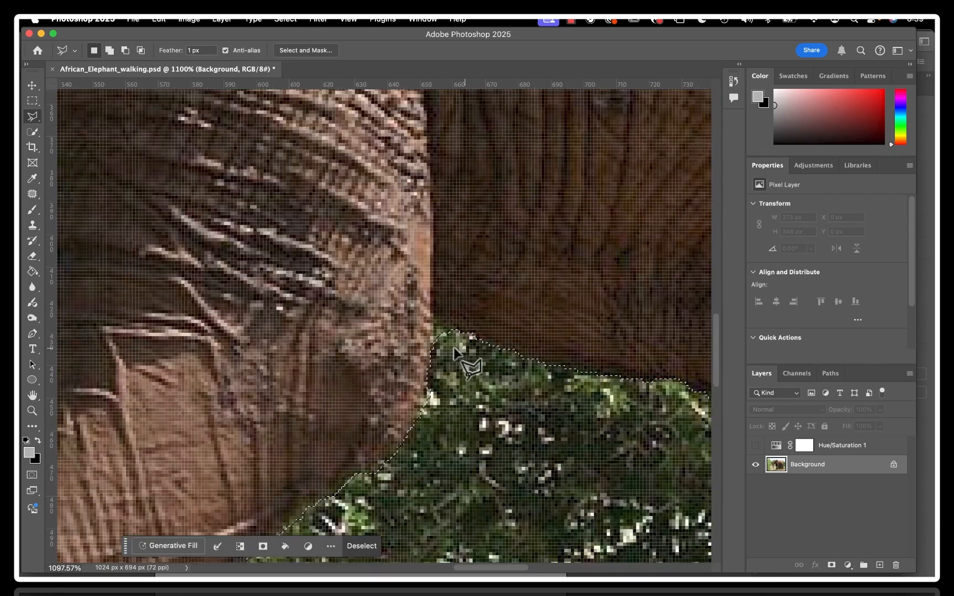
{"action": "key", "text": "alt"}
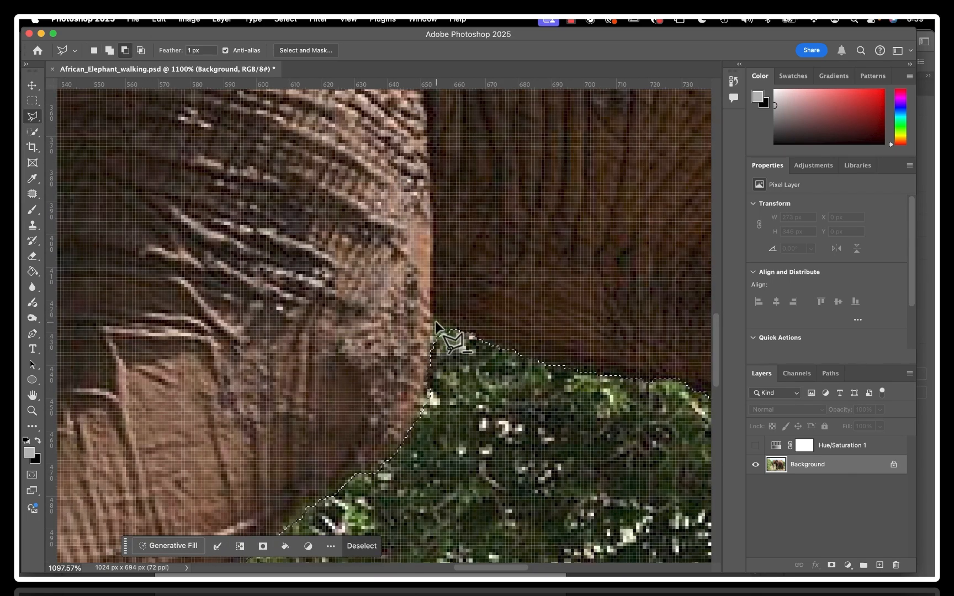
{"action": "left_click", "coordinate": [435, 322]}
{"action": "left_click", "coordinate": [434, 350]}
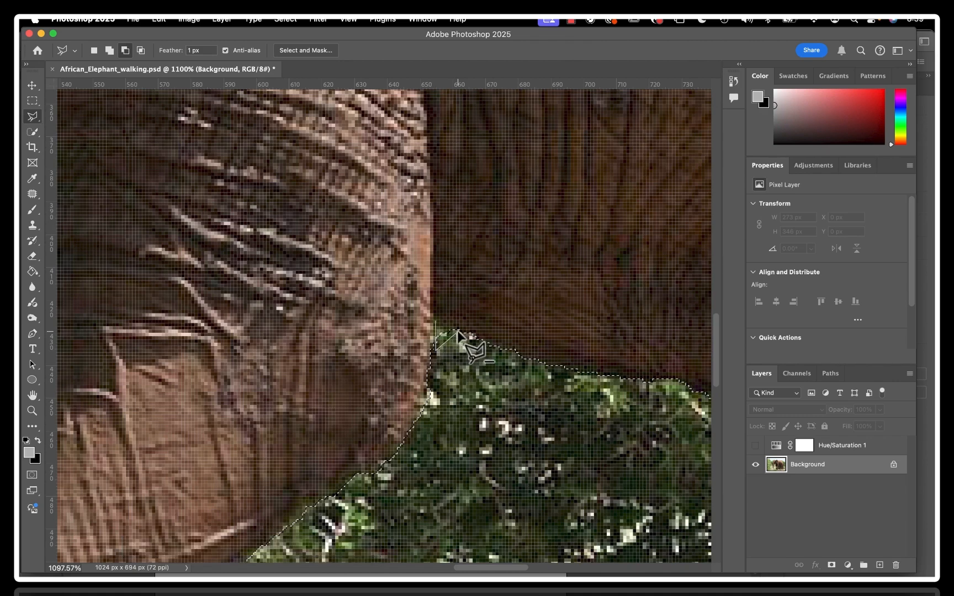
{"action": "left_click", "coordinate": [458, 331]}
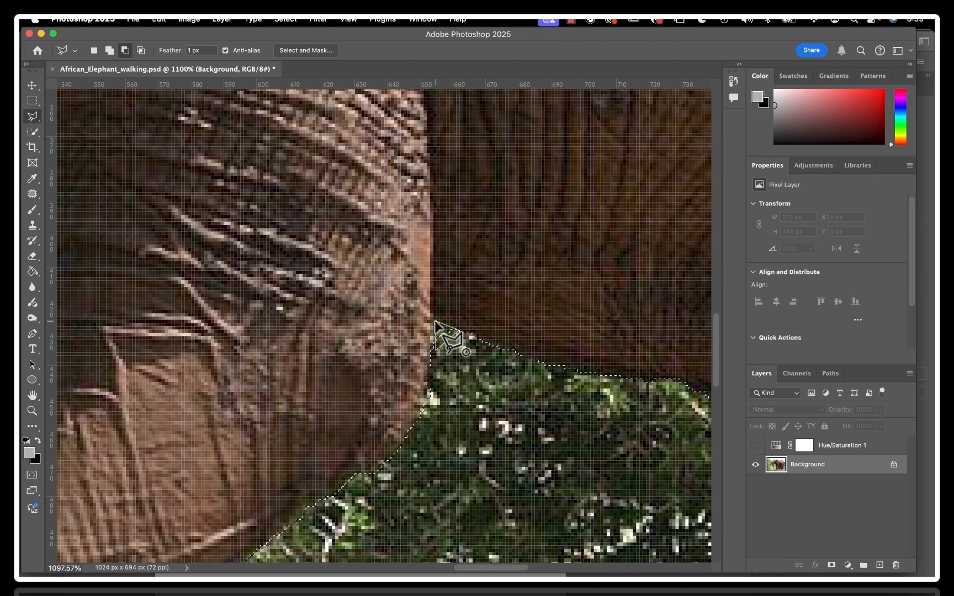
{"action": "left_click", "coordinate": [436, 322]}
Examine the selection edge from the belly down the hind leg to its foot
{"action": "scroll", "coordinate": [571, 360], "scroll_direction": "right", "scroll_amount": 10}
{"action": "scroll", "coordinate": [571, 360], "scroll_direction": "down", "scroll_amount": 10}
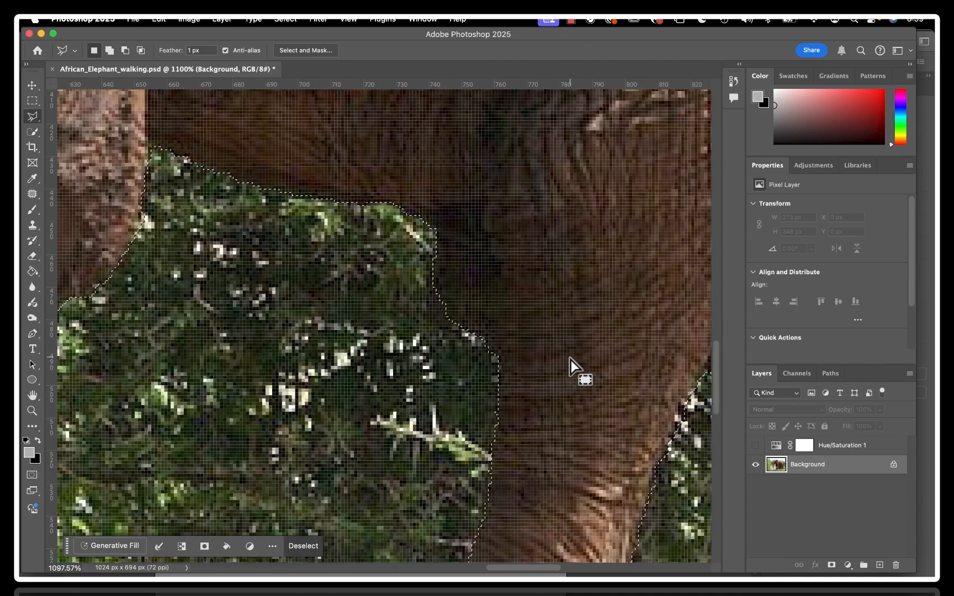
{"action": "scroll", "coordinate": [571, 360], "scroll_direction": "down", "scroll_amount": 8}
{"action": "scroll", "coordinate": [571, 360], "scroll_direction": "left", "scroll_amount": 2}
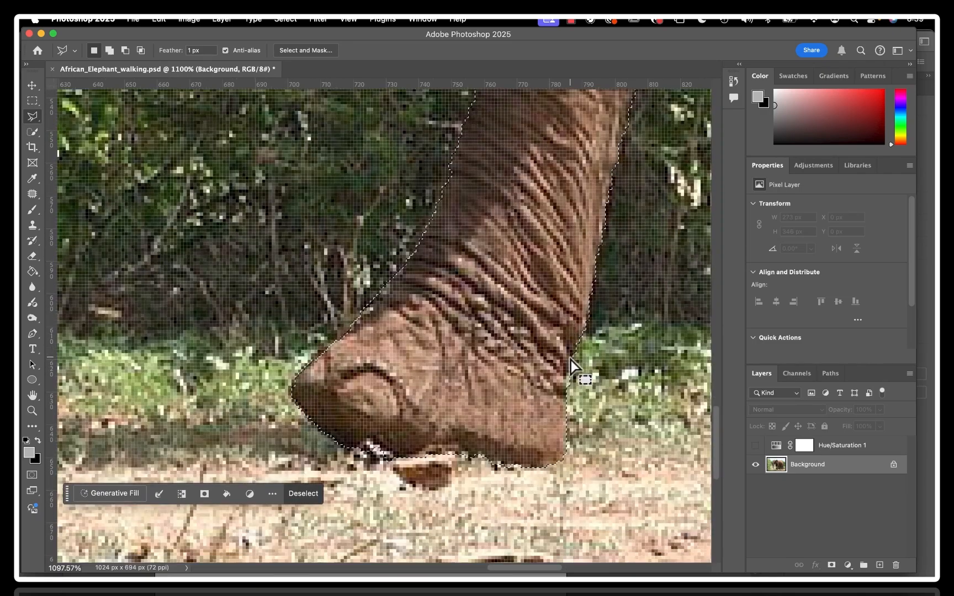